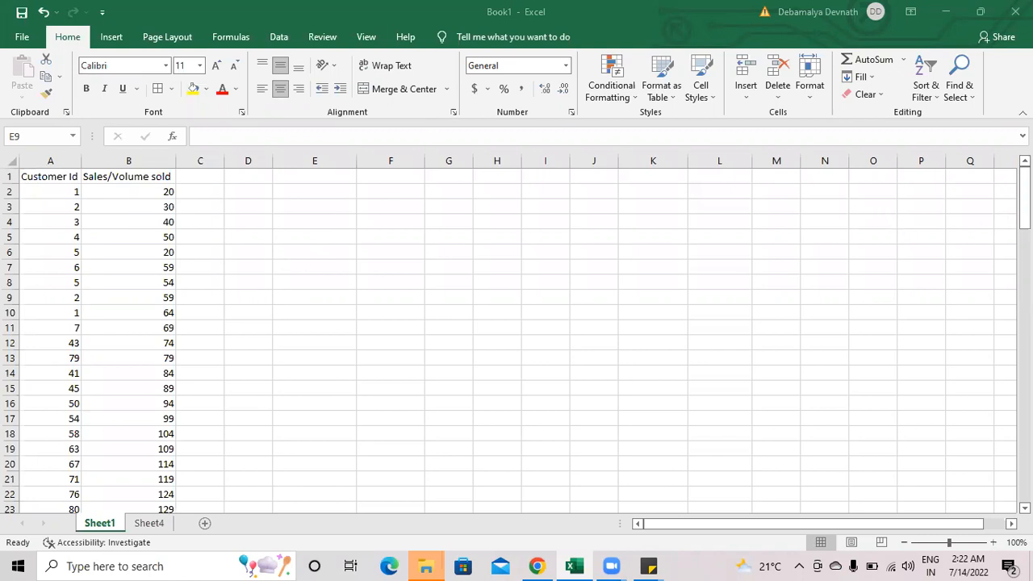
Step: Look through the Customer Id and Sales/Volume sold columns on Sheet1 down to the last filled row
{"action": "left_click_drag", "start_coordinate": [1023, 201], "coordinate": [1024, 474]}
{"action": "scroll", "coordinate": [198, 478], "scroll_direction": "down", "scroll_amount": 3}
{"action": "scroll", "coordinate": [102, 394], "scroll_direction": "down", "scroll_amount": 4}
{"action": "scroll", "coordinate": [103, 392], "scroll_direction": "up", "scroll_amount": 5}
{"action": "scroll", "coordinate": [103, 392], "scroll_direction": "down", "scroll_amount": 2}
{"action": "scroll", "coordinate": [102, 390], "scroll_direction": "up", "scroll_amount": 3}
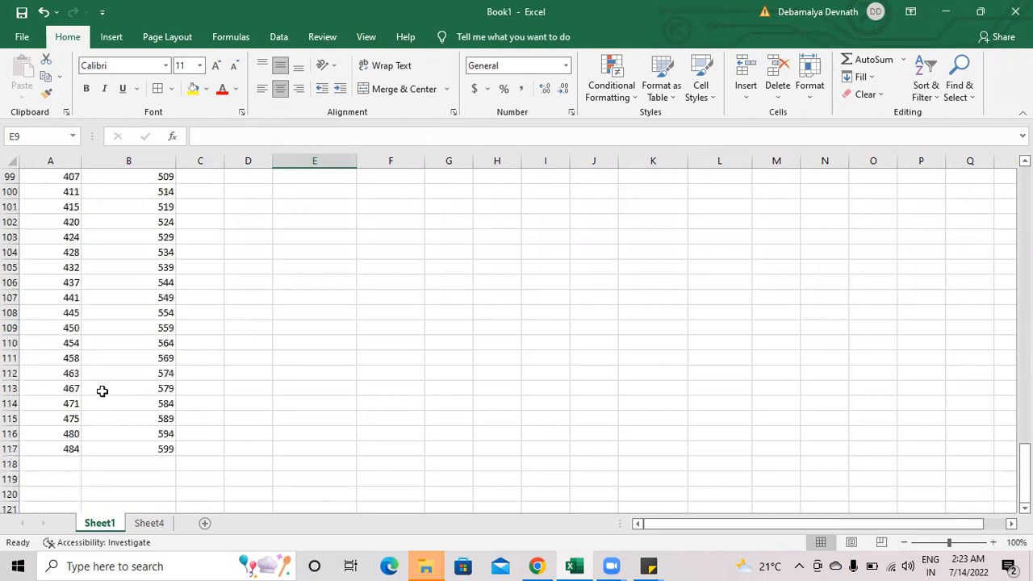
{"action": "scroll", "coordinate": [102, 391], "scroll_direction": "up", "scroll_amount": 16}
{"action": "left_click_drag", "start_coordinate": [1023, 342], "coordinate": [1023, 199]}
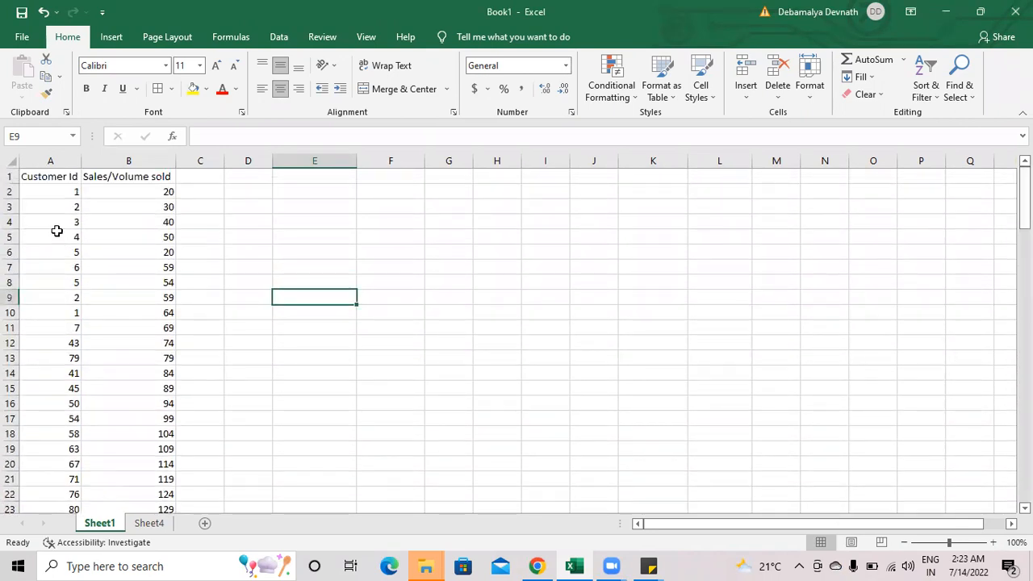
Step: Compare the repeated customer entries in A2 and A10 and look through the rows beneath for further repeats
{"action": "left_click", "coordinate": [46, 191]}
{"action": "left_click", "coordinate": [74, 315]}
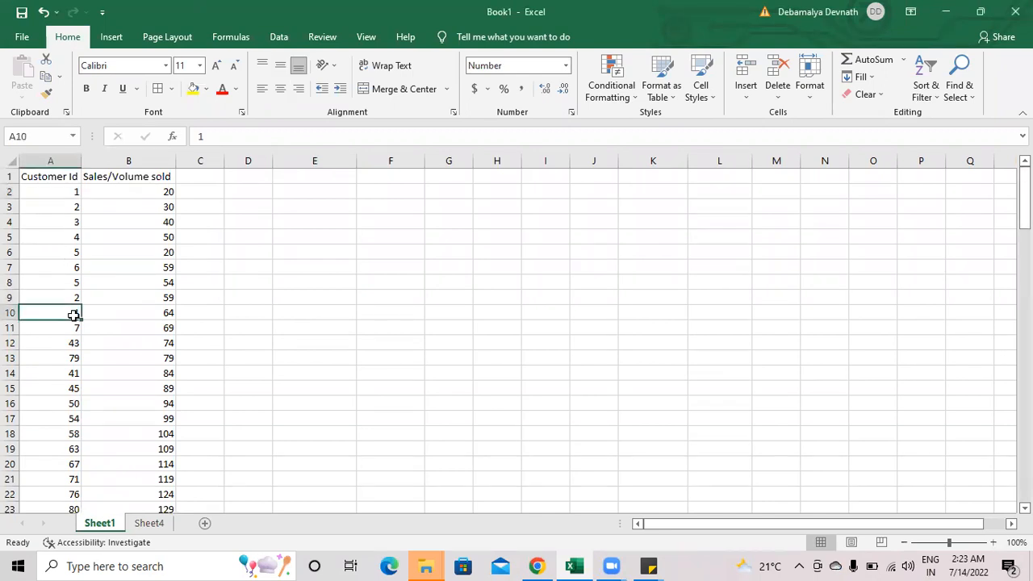
{"action": "left_click", "coordinate": [66, 194]}
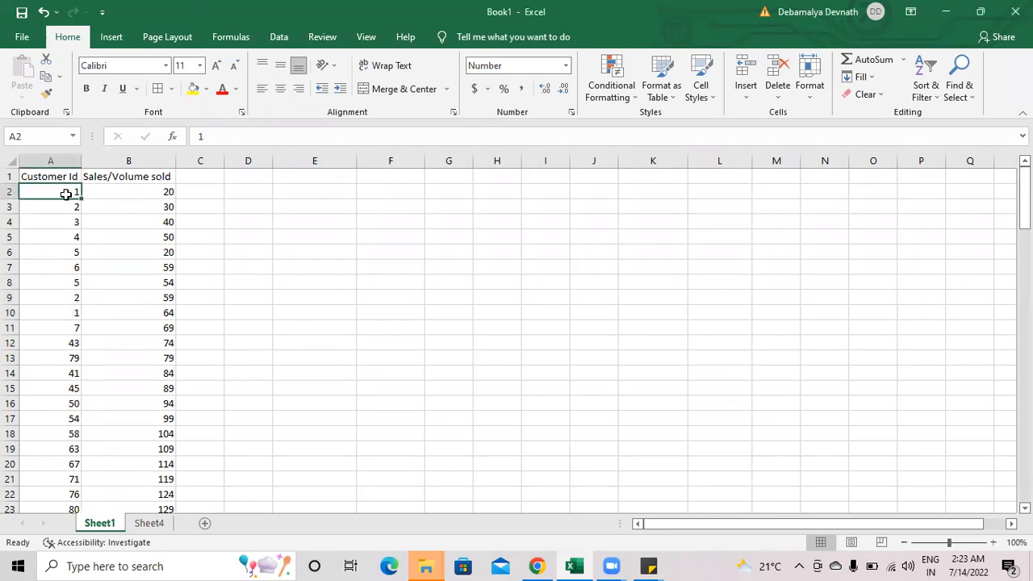
{"action": "left_click", "coordinate": [68, 312]}
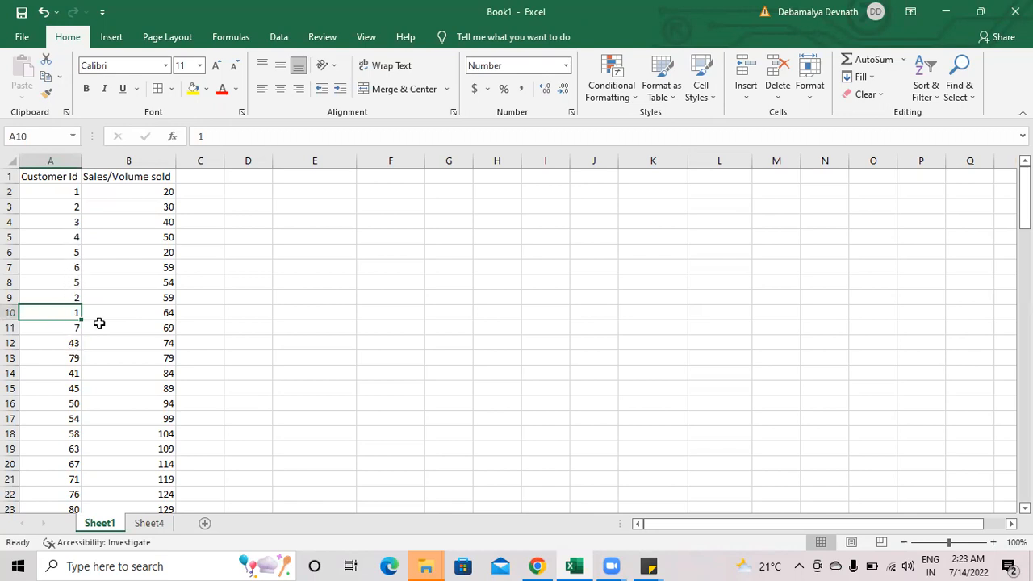
{"action": "left_click", "coordinate": [78, 193]}
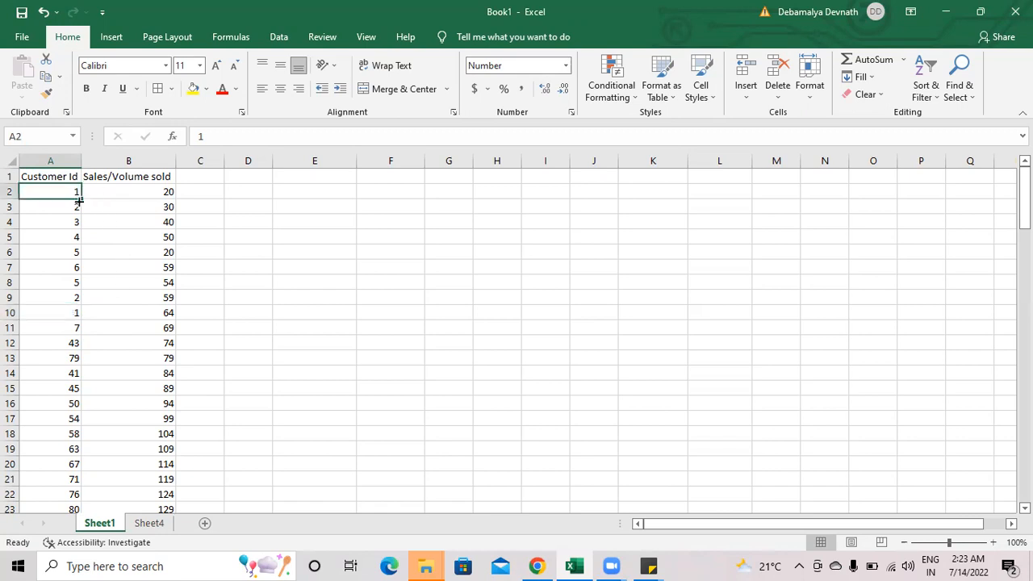
{"action": "scroll", "coordinate": [76, 206], "scroll_direction": "down", "scroll_amount": 10}
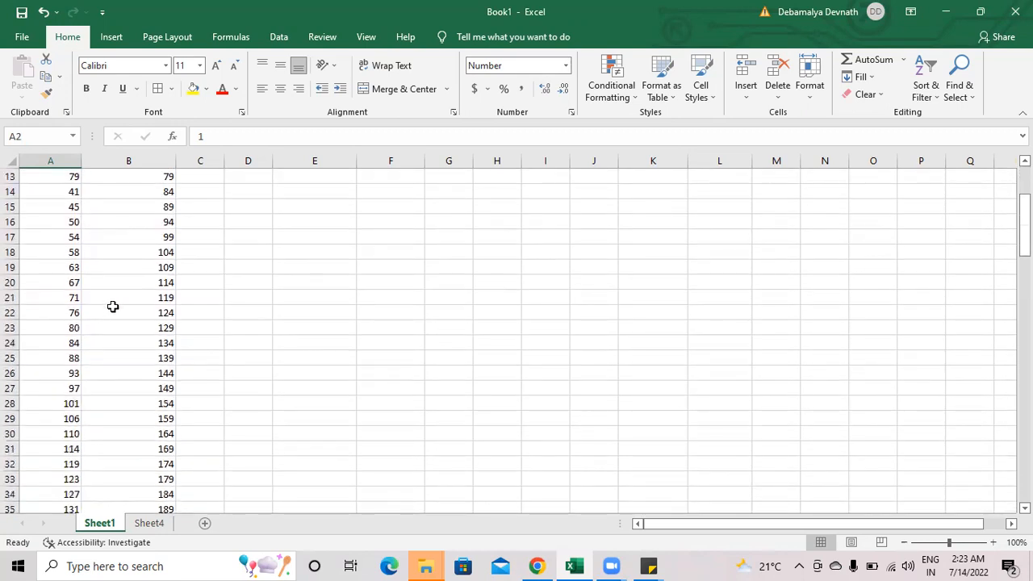
{"action": "scroll", "coordinate": [105, 339], "scroll_direction": "down", "scroll_amount": 20}
{"action": "scroll", "coordinate": [113, 351], "scroll_direction": "up", "scroll_amount": 9}
{"action": "scroll", "coordinate": [116, 356], "scroll_direction": "up", "scroll_amount": 20}
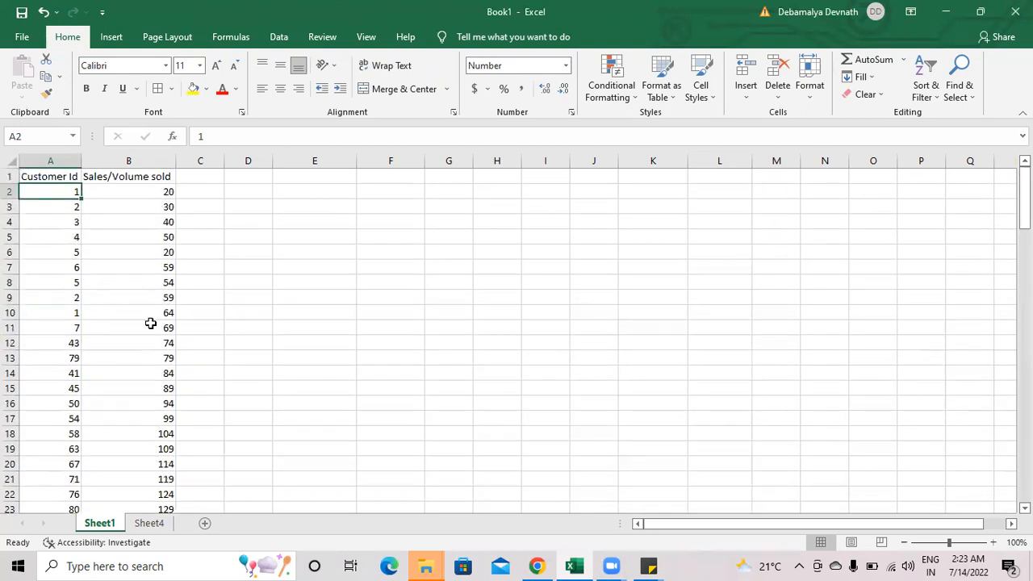
Step: Search the sheet for the value 1, stepping through several matches, and close the search
{"action": "key", "text": "ctrl+f"}
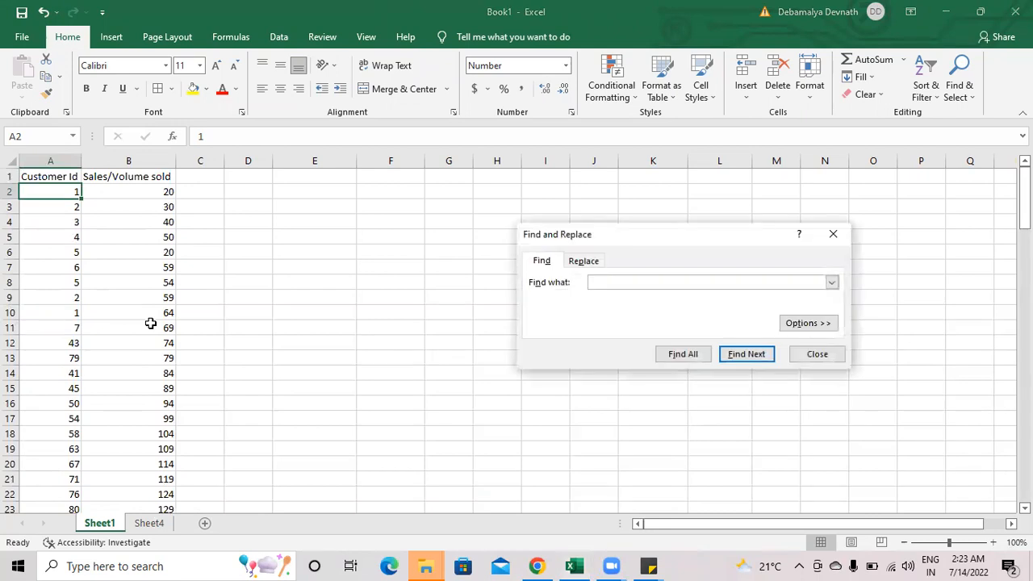
{"action": "left_click", "coordinate": [744, 356]}
{"action": "left_click", "coordinate": [748, 360]}
{"action": "left_click", "coordinate": [748, 360]}
{"action": "left_click", "coordinate": [747, 360]}
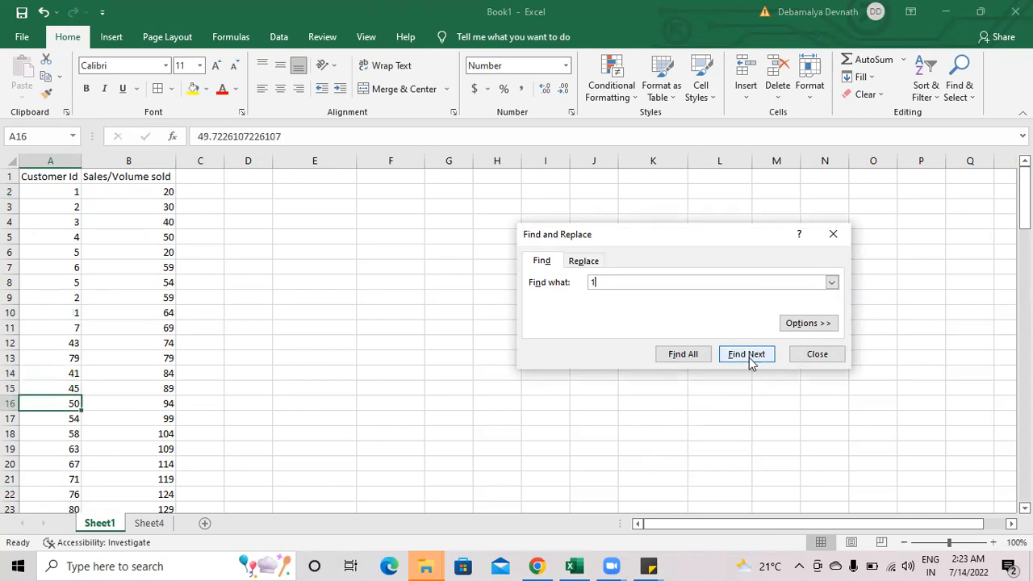
{"action": "left_click", "coordinate": [833, 234]}
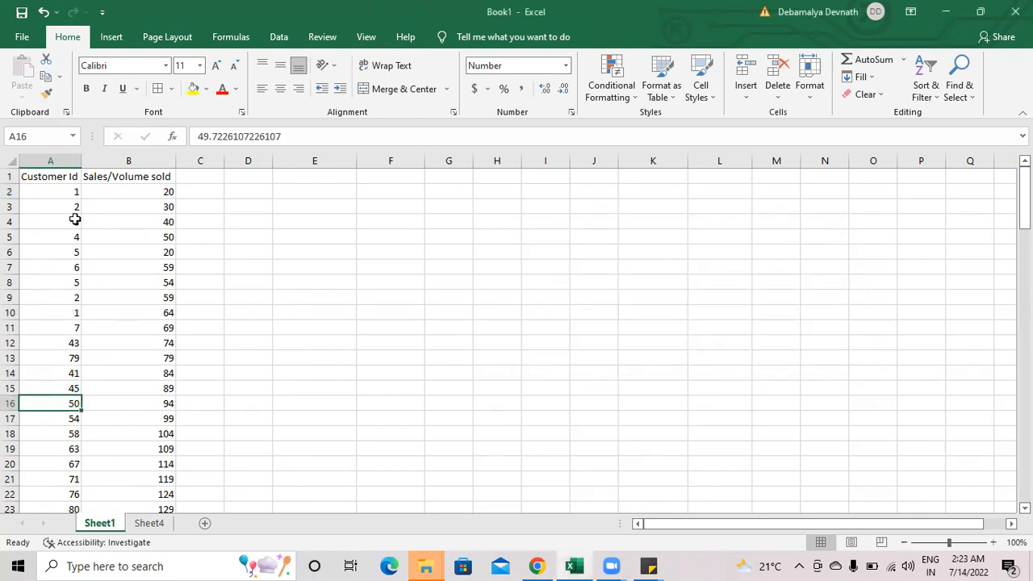
Step: Apply a Duplicate Values conditional formatting rule to the Customer Id column using Light Red Fill with Dark Red Text
{"action": "left_click", "coordinate": [67, 162]}
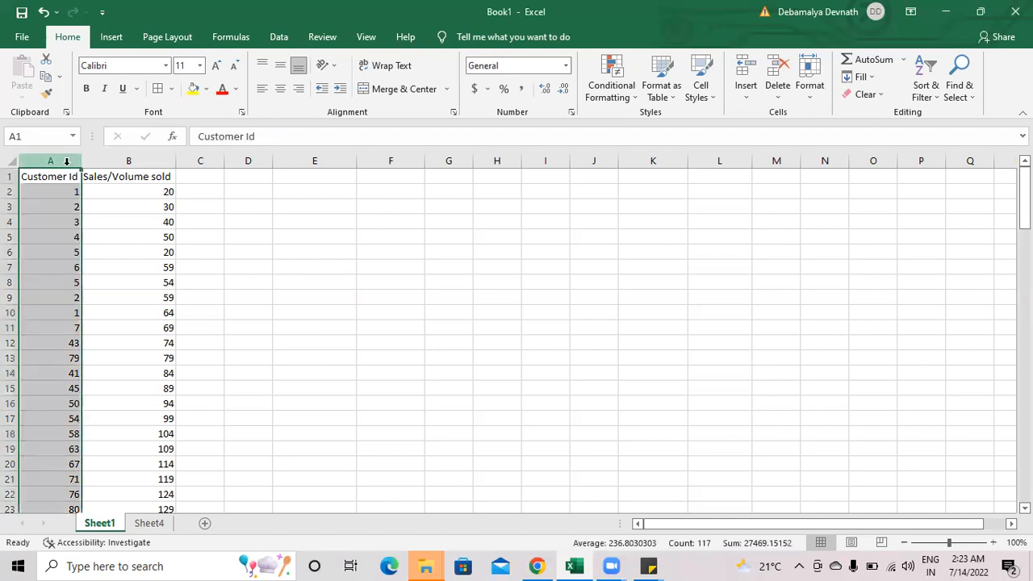
{"action": "left_click", "coordinate": [208, 564]}
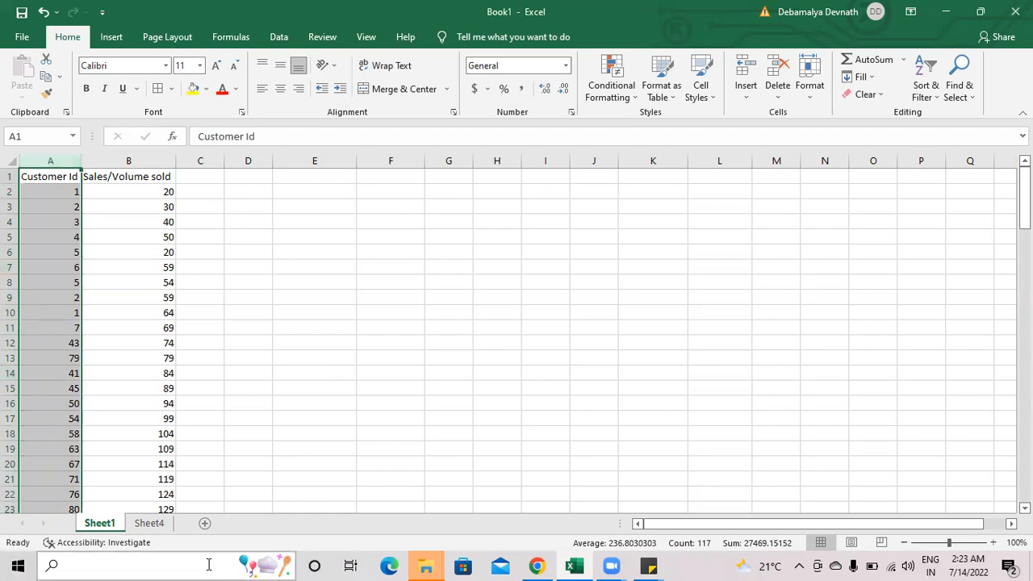
{"action": "left_click", "coordinate": [636, 100]}
{"action": "mouse_move", "coordinate": [660, 122]}
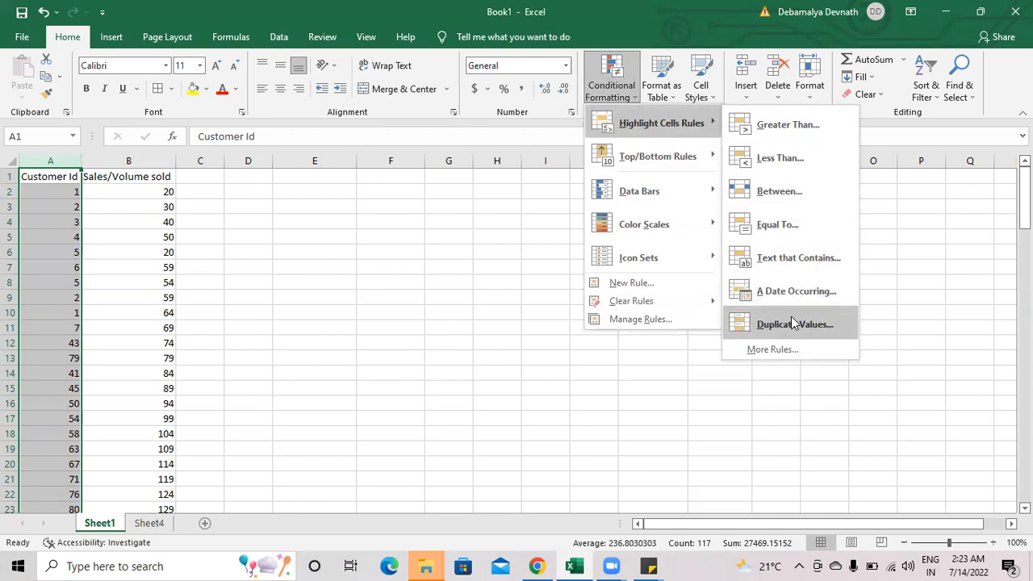
{"action": "left_click", "coordinate": [791, 325]}
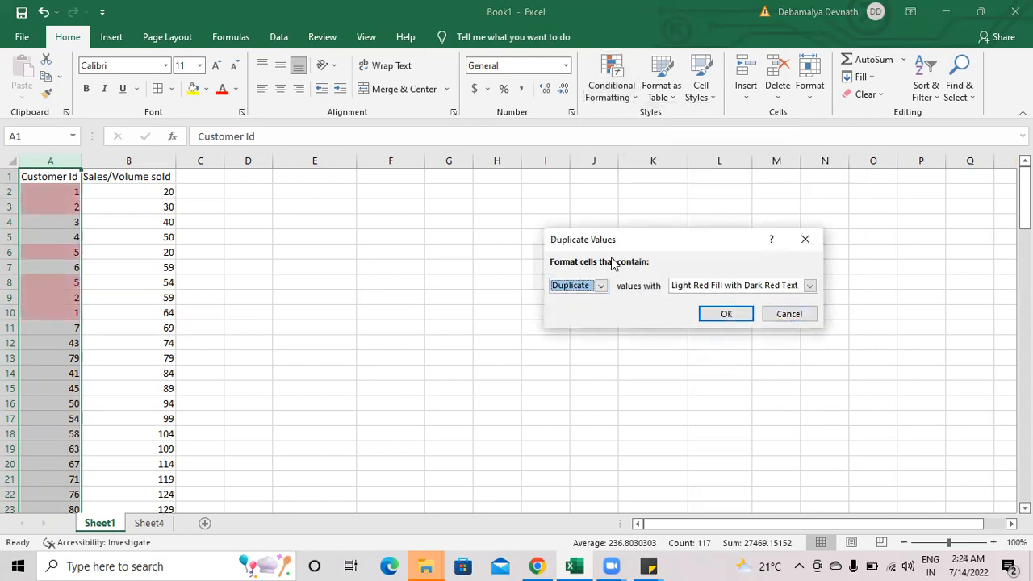
{"action": "left_click", "coordinate": [601, 287]}
{"action": "left_click", "coordinate": [603, 292]}
{"action": "left_click", "coordinate": [801, 286]}
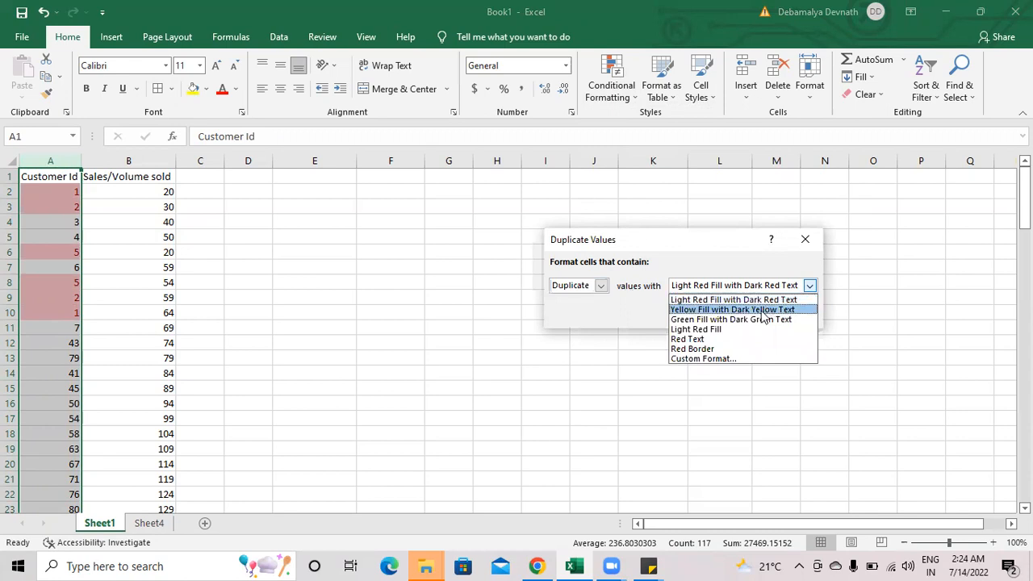
{"action": "left_click", "coordinate": [726, 329]}
{"action": "left_click", "coordinate": [755, 295]}
{"action": "left_click", "coordinate": [749, 298]}
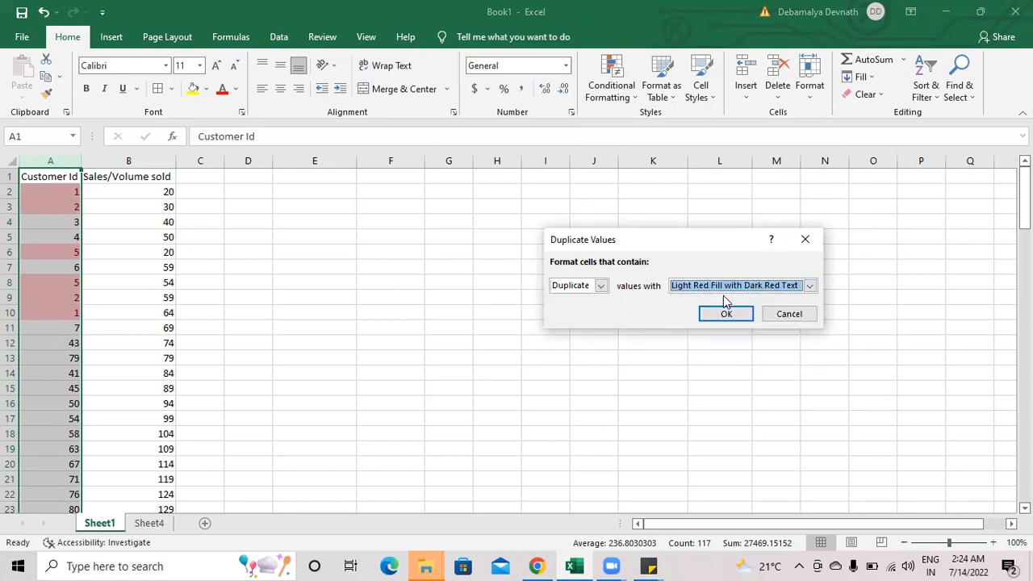
{"action": "left_click", "coordinate": [727, 315]}
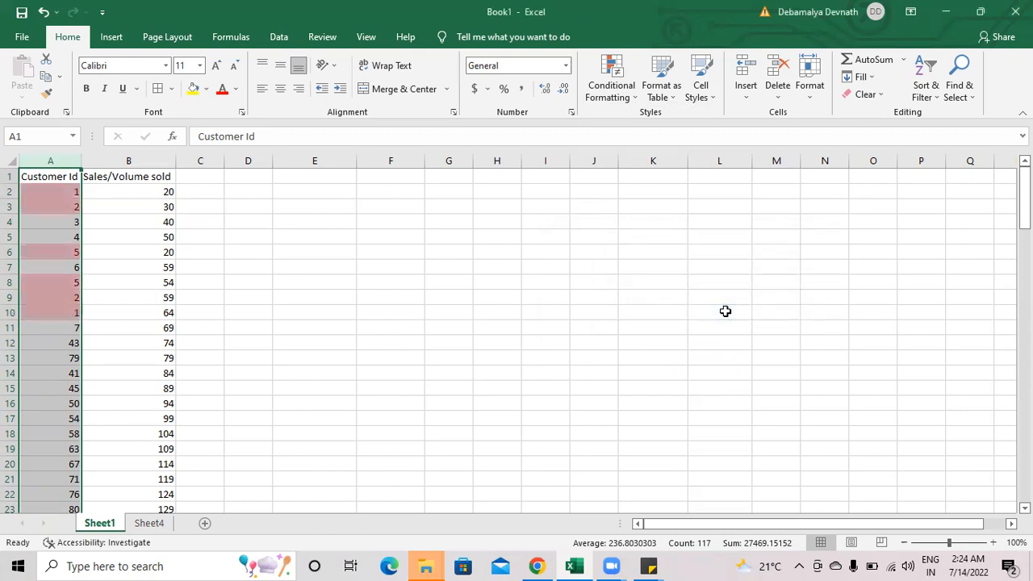
Step: Examine the highlighted duplicates in the Customer Id column, comparing the paired entries for customers 1, 2 and 5
{"action": "left_click_drag", "start_coordinate": [1023, 194], "coordinate": [162, 208]}
{"action": "left_click", "coordinate": [162, 207]}
{"action": "left_click_drag", "start_coordinate": [72, 191], "coordinate": [72, 208]}
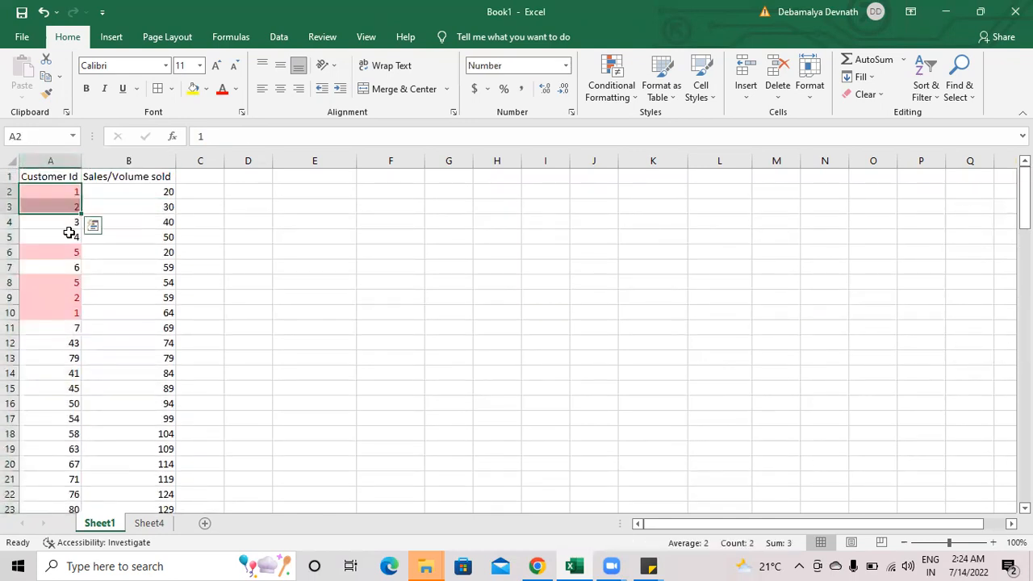
{"action": "left_click_drag", "start_coordinate": [71, 253], "coordinate": [69, 311]}
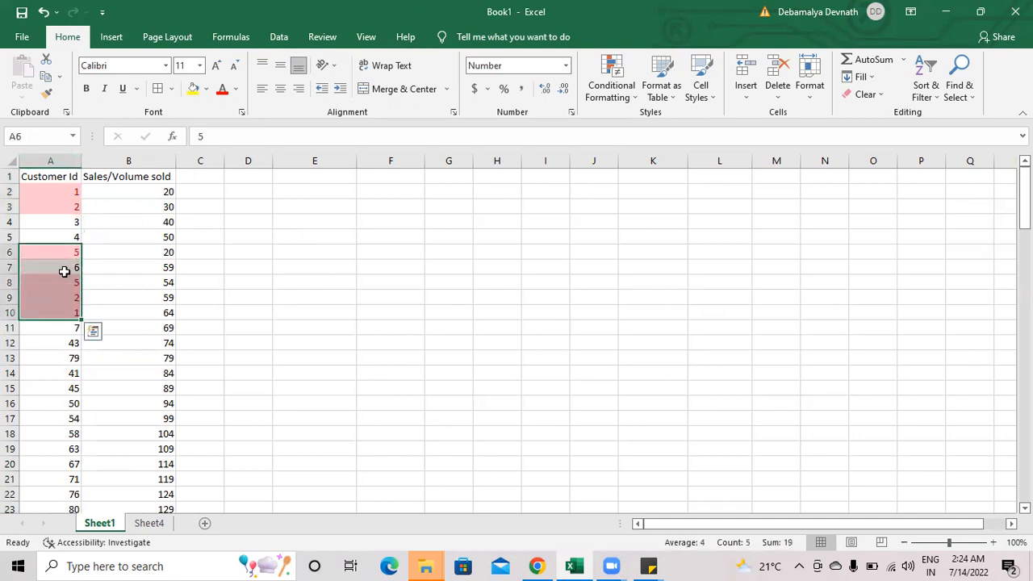
{"action": "left_click_drag", "start_coordinate": [62, 197], "coordinate": [64, 312]}
{"action": "left_click", "coordinate": [67, 191]}
{"action": "left_click", "coordinate": [64, 311]}
{"action": "left_click", "coordinate": [61, 206]}
{"action": "left_click", "coordinate": [72, 301]}
{"action": "left_click", "coordinate": [70, 253]}
{"action": "left_click", "coordinate": [73, 283]}
{"action": "scroll", "coordinate": [552, 323], "scroll_direction": "down", "scroll_amount": 16}
{"action": "scroll", "coordinate": [553, 323], "scroll_direction": "down", "scroll_amount": 7}
{"action": "scroll", "coordinate": [553, 323], "scroll_direction": "up", "scroll_amount": 20}
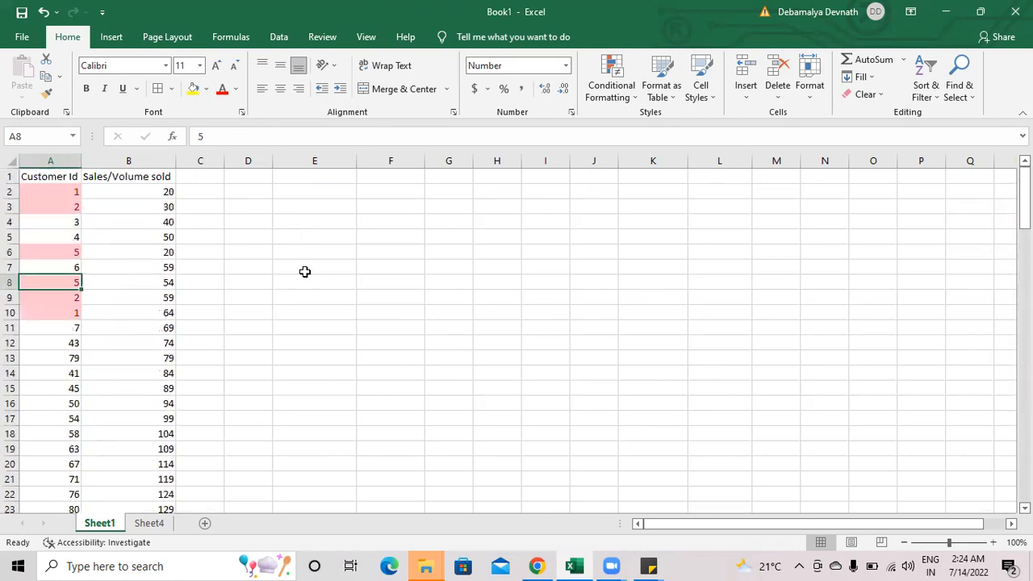
{"action": "left_click", "coordinate": [10, 193]}
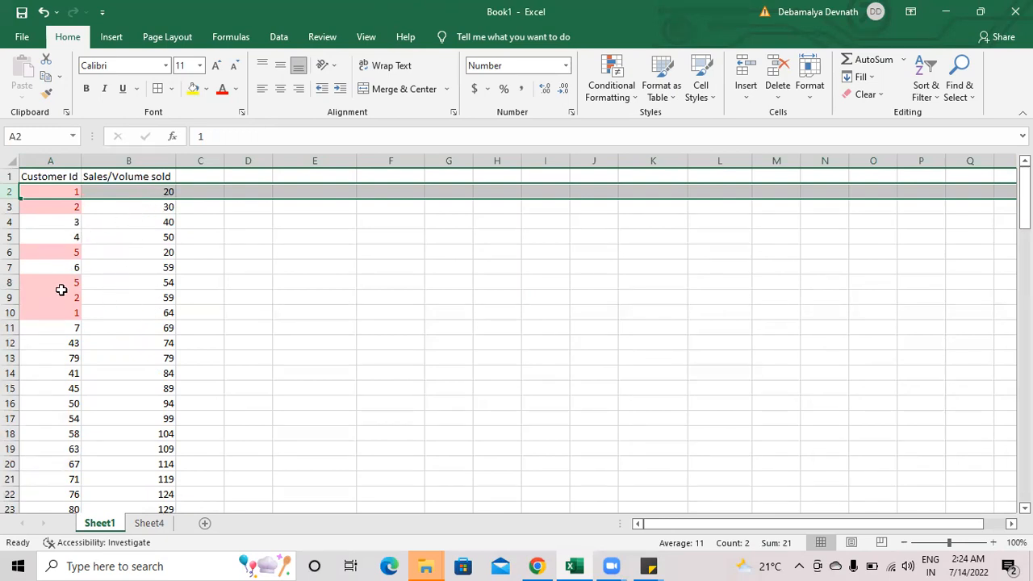
{"action": "left_click", "coordinate": [158, 191]}
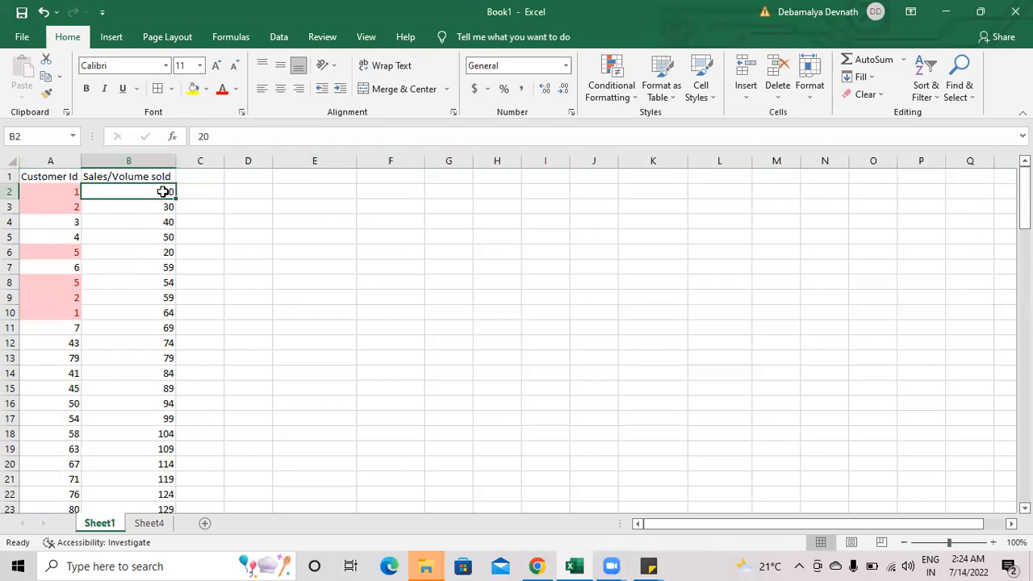
Step: Enter 20 in cell J11
{"action": "left_click", "coordinate": [62, 179]}
{"action": "key", "text": "ctrl+shift+Down"}
{"action": "left_click", "coordinate": [576, 333]}
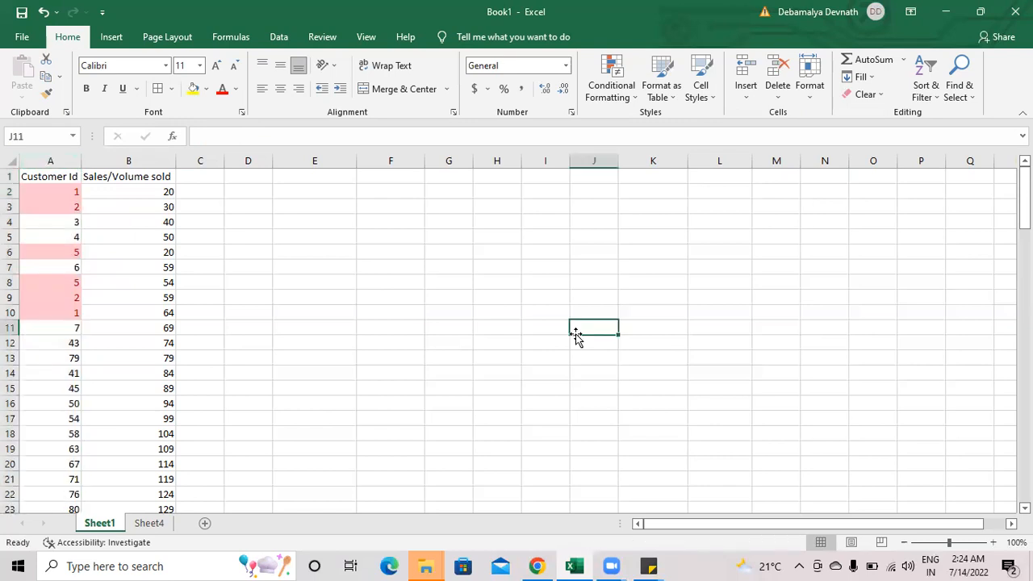
{"action": "type", "text": "20"}
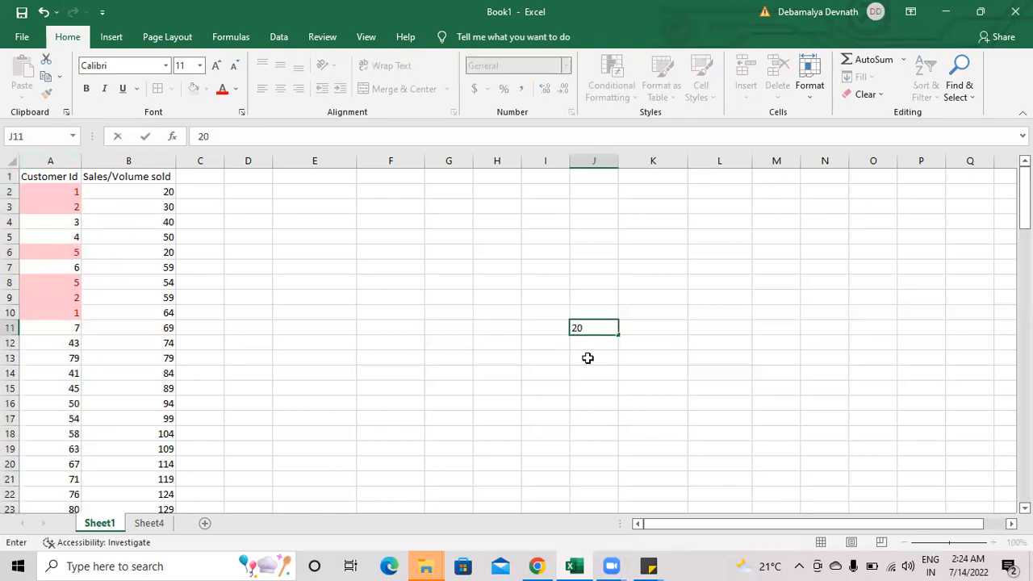
{"action": "left_click", "coordinate": [586, 353]}
Step: Copy the range A2:B10 and paste it as values only starting at cell I6
{"action": "left_click_drag", "start_coordinate": [65, 193], "coordinate": [159, 300]}
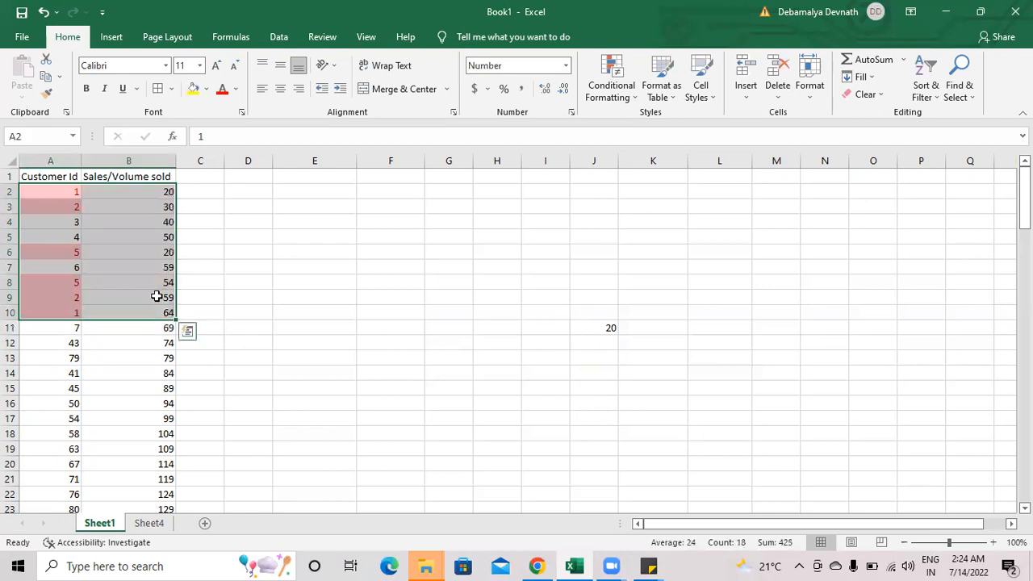
{"action": "right_click", "coordinate": [156, 286]}
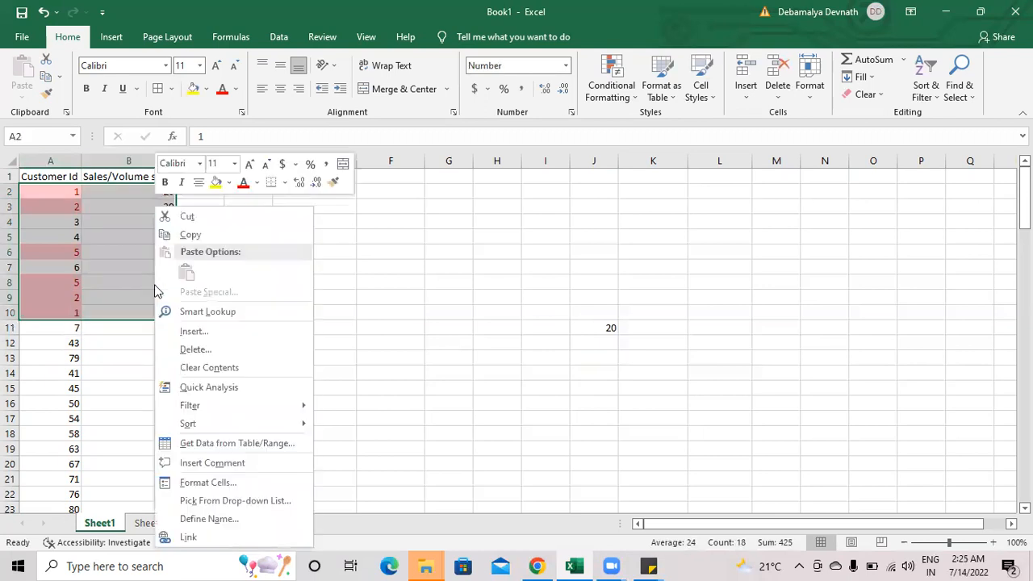
{"action": "left_click", "coordinate": [200, 233]}
{"action": "left_click", "coordinate": [524, 250]}
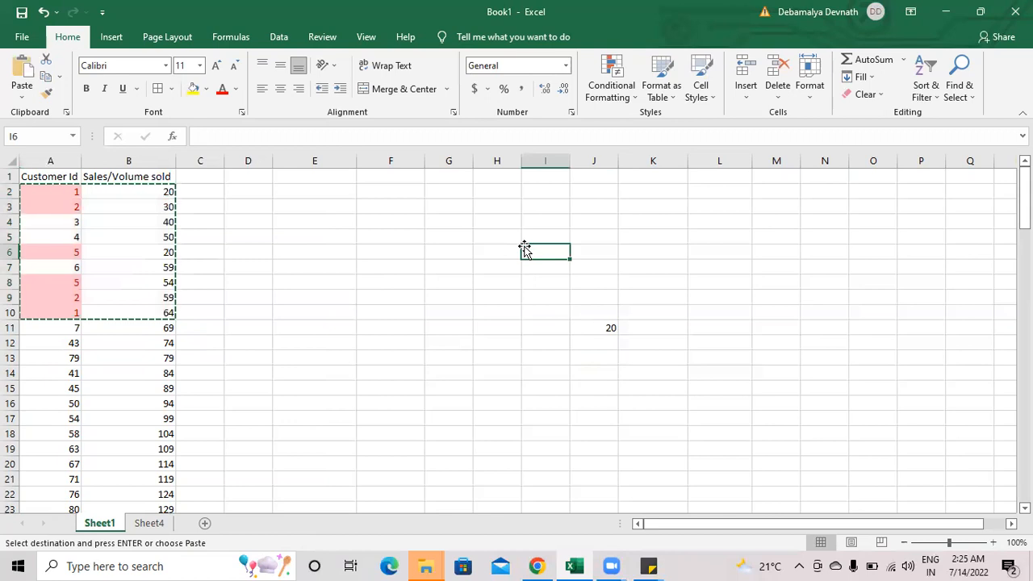
{"action": "key", "text": "ctrl+alt+v"}
{"action": "key", "text": "v"}
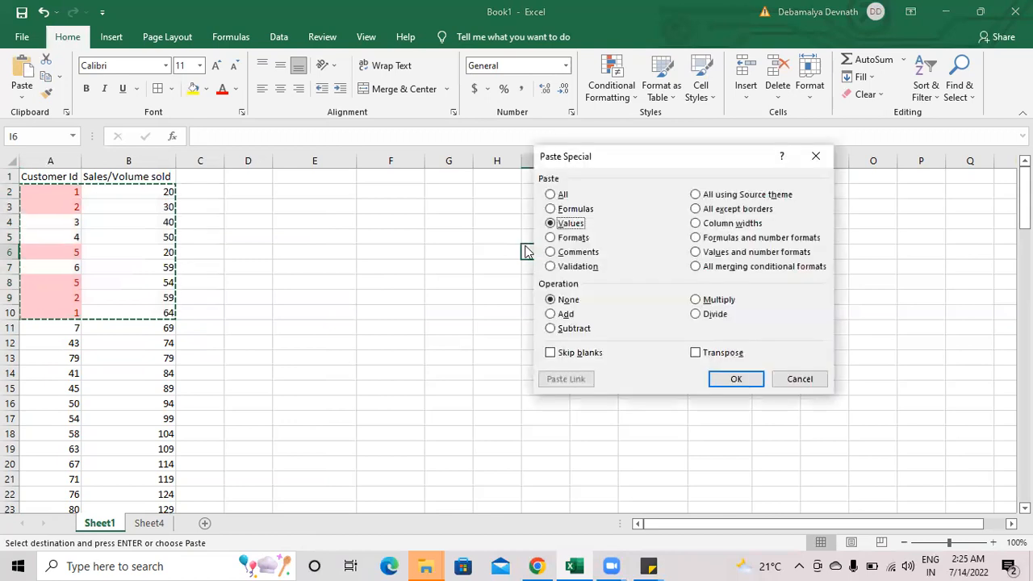
{"action": "key", "text": "Return"}
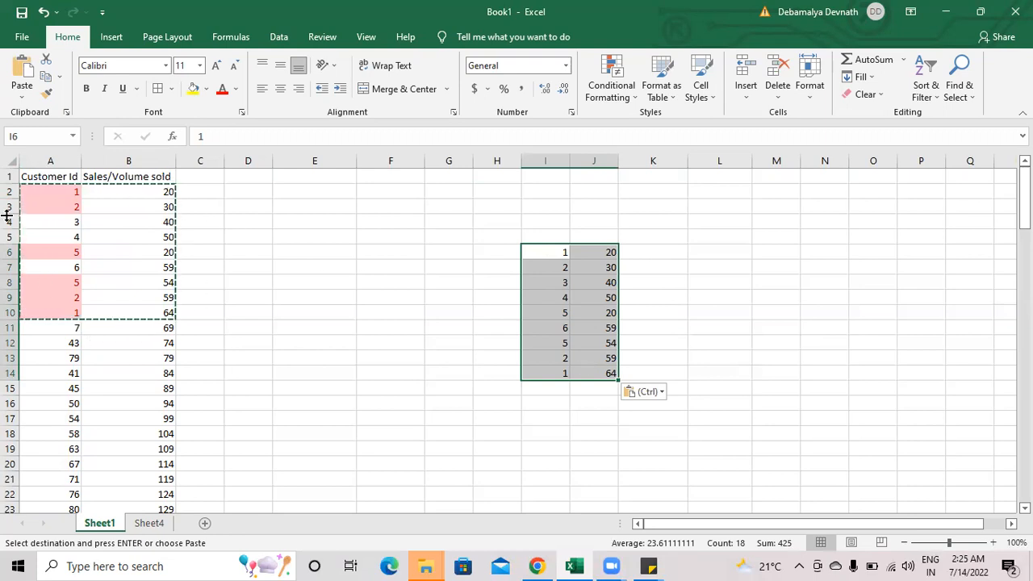
Step: Set J6 to the sum of 20 and 64 for customer 1, and clear that customer's duplicate entry in I14:J14
{"action": "left_click", "coordinate": [609, 250]}
{"action": "double_click", "coordinate": [611, 251]}
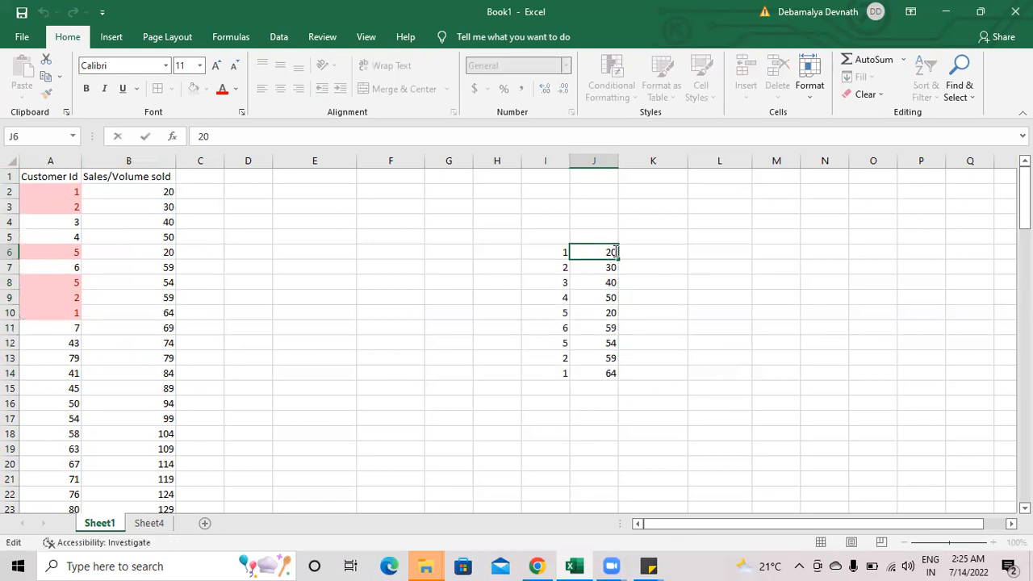
{"action": "type", "text": "+64="}
{"action": "key", "text": "Return"}
{"action": "key", "text": "Left"}
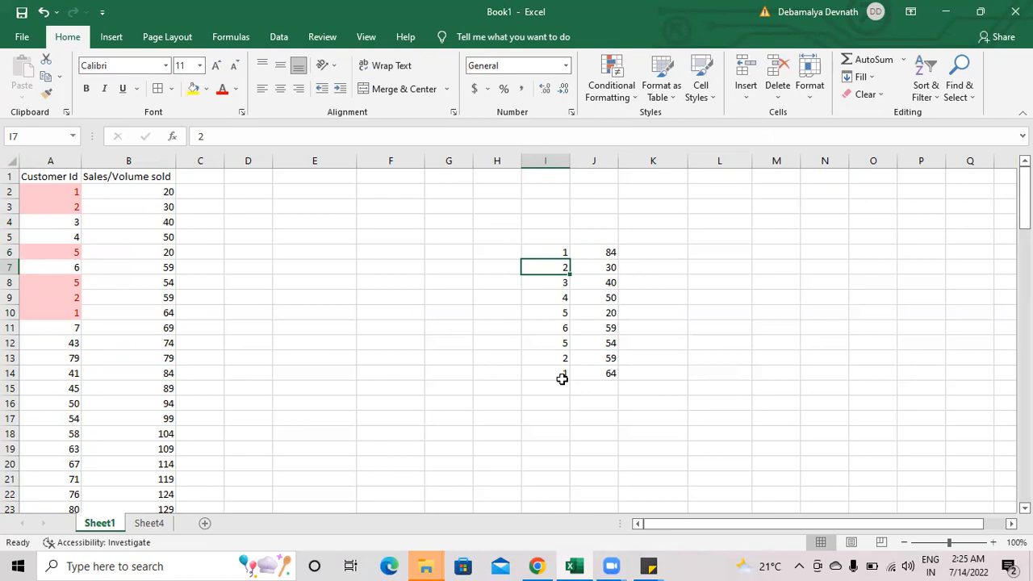
{"action": "left_click_drag", "start_coordinate": [561, 379], "coordinate": [589, 371]}
{"action": "key", "text": "Delete"}
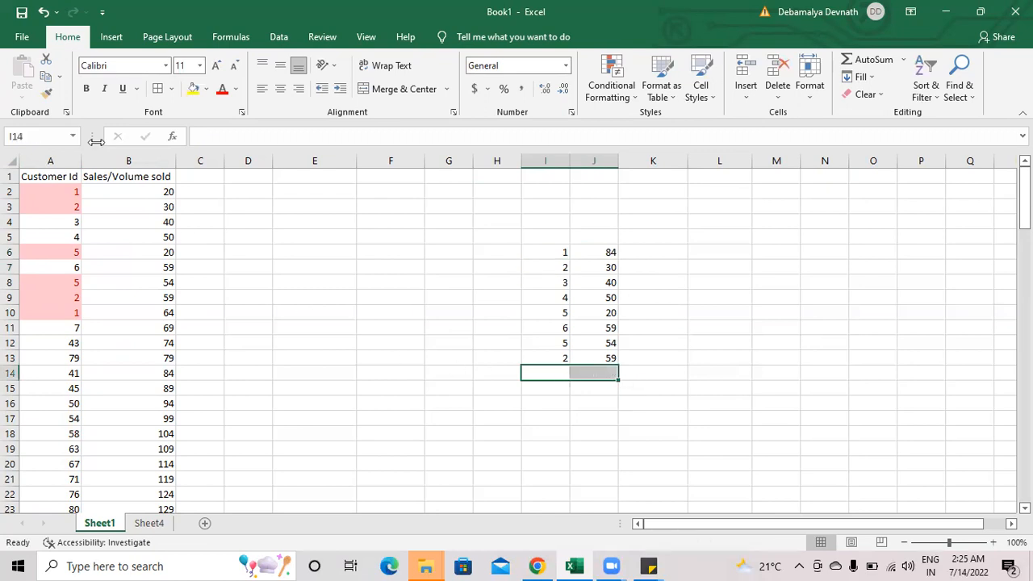
Step: Compare customer 1's original sales entries in rows 2 and 10 of the source data
{"action": "left_click", "coordinate": [153, 192]}
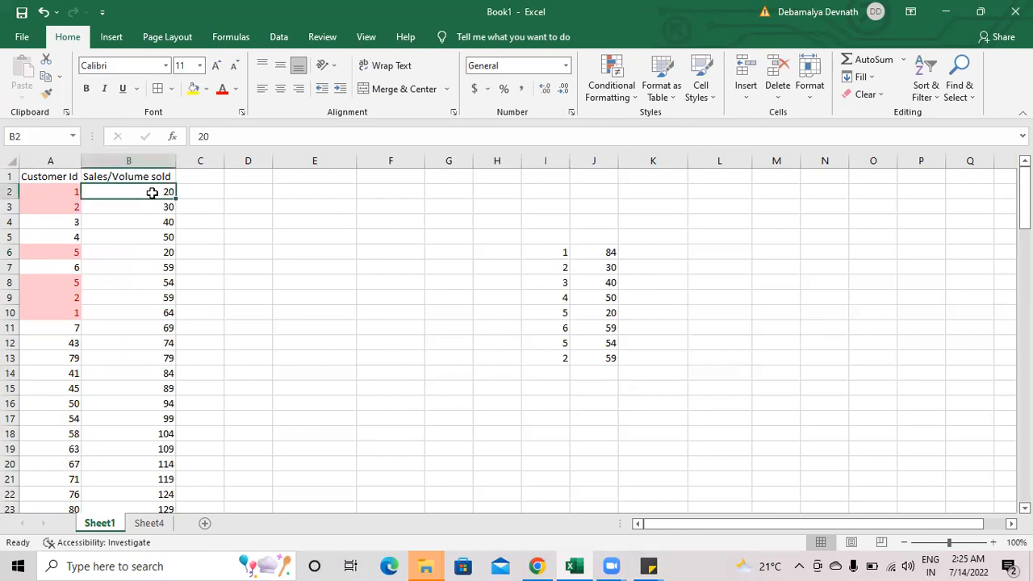
{"action": "left_click_drag", "start_coordinate": [53, 316], "coordinate": [119, 306]}
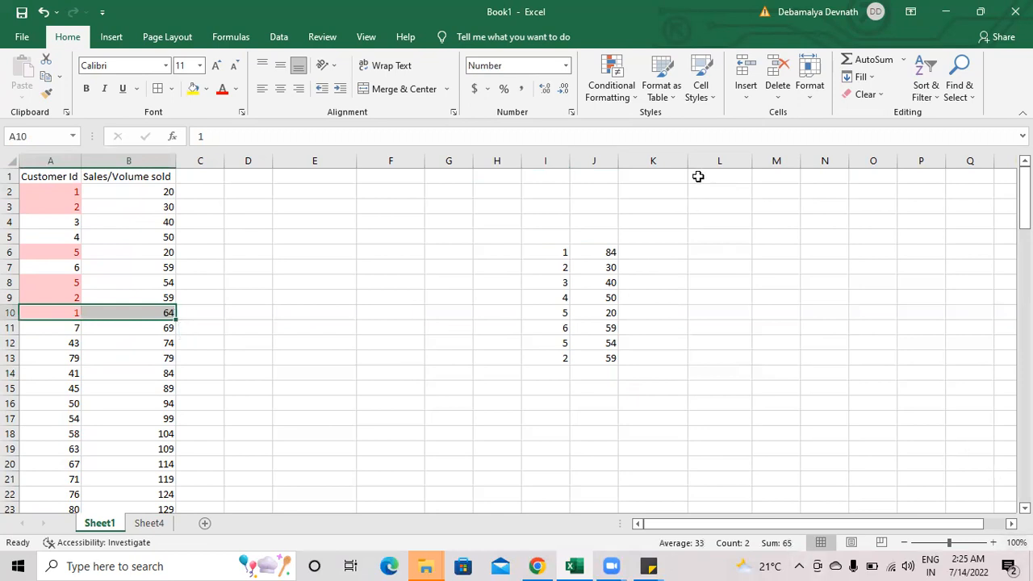
Step: Highlight duplicate values in the Customer Id column with Yellow Fill with Dark Yellow Text
{"action": "left_click", "coordinate": [68, 161]}
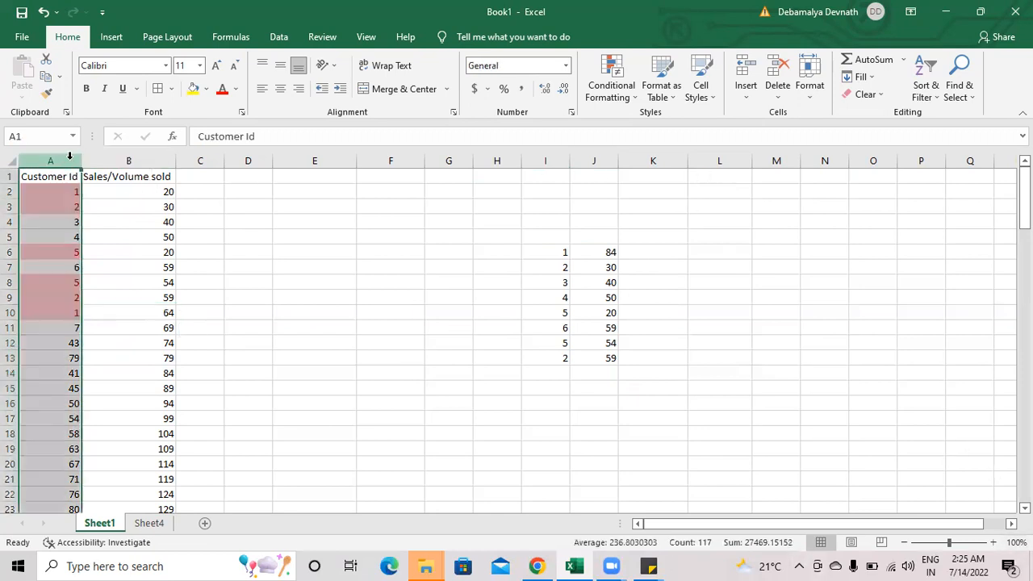
{"action": "left_click", "coordinate": [610, 85]}
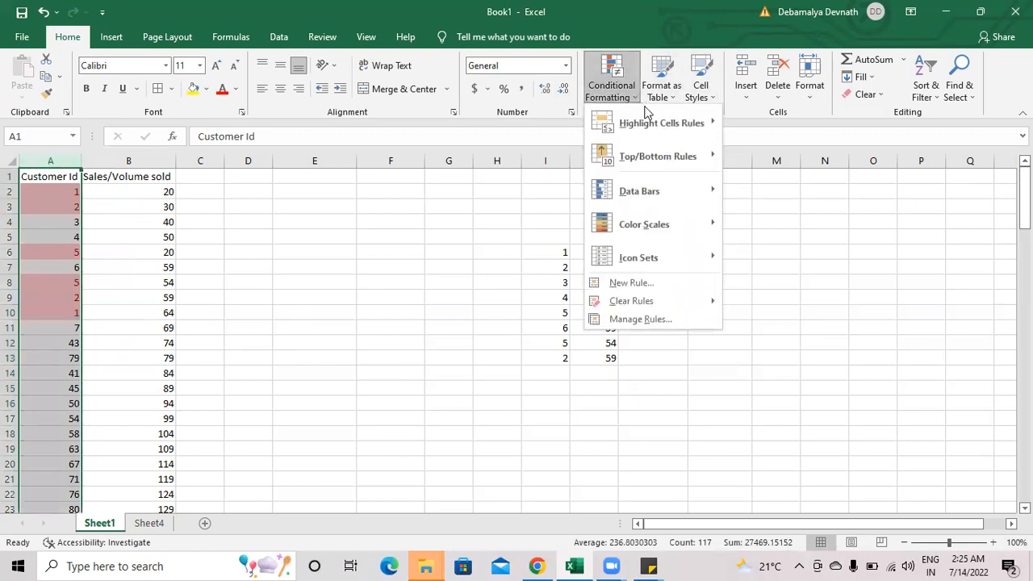
{"action": "mouse_move", "coordinate": [647, 115]}
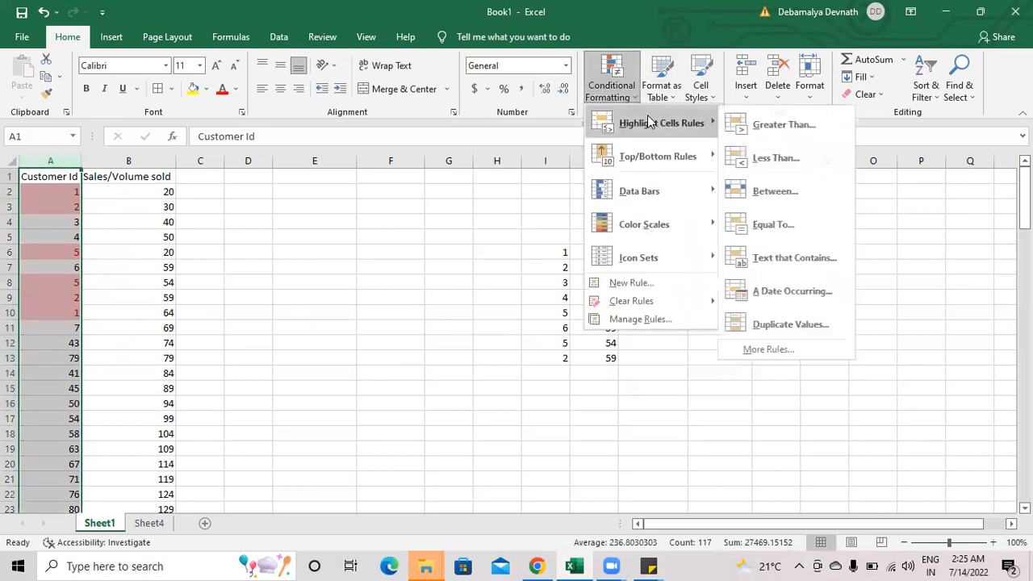
{"action": "left_click", "coordinate": [799, 321]}
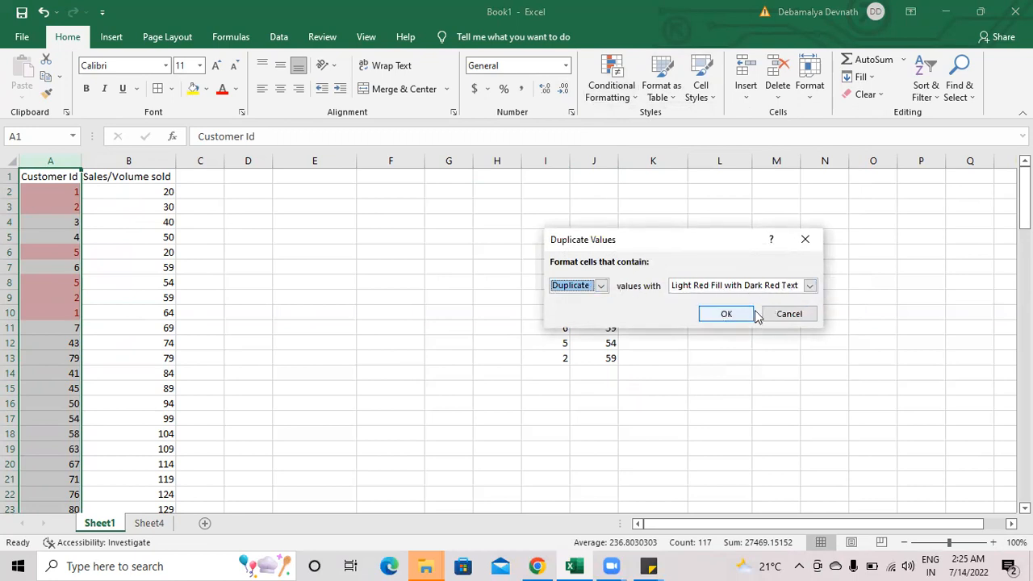
{"action": "left_click", "coordinate": [776, 288]}
{"action": "left_click", "coordinate": [732, 309]}
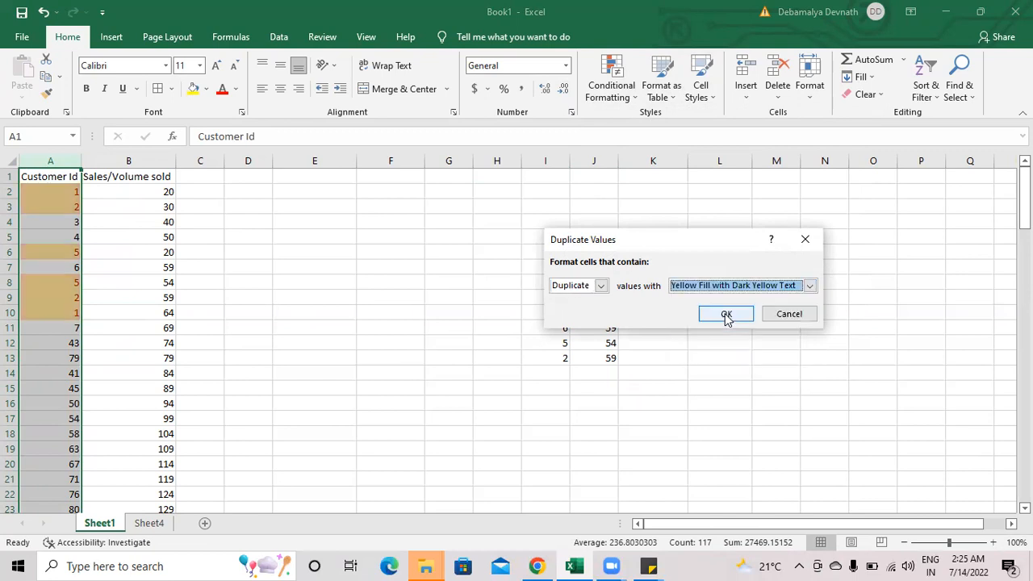
{"action": "left_click", "coordinate": [726, 315]}
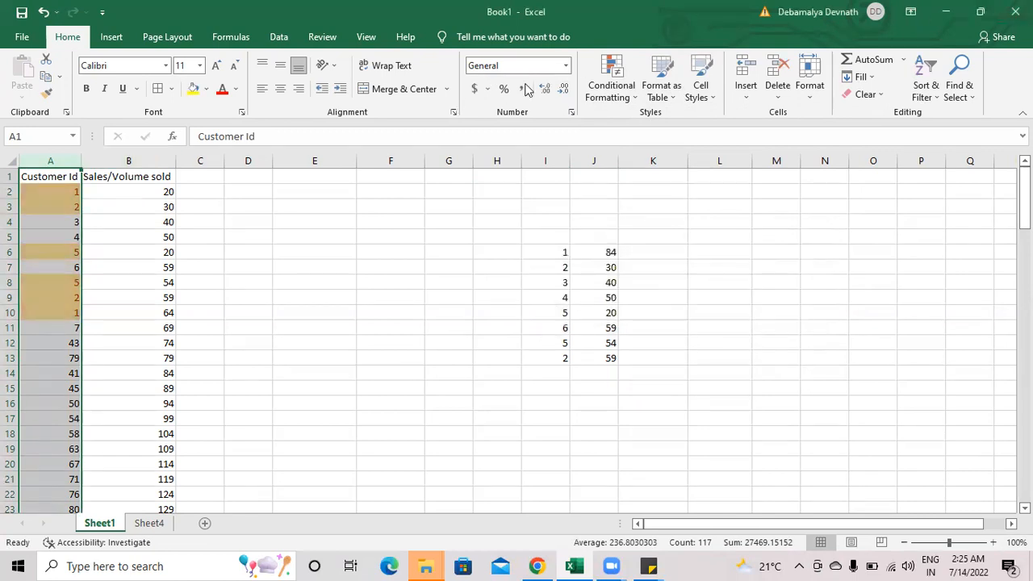
{"action": "left_click", "coordinate": [616, 97]}
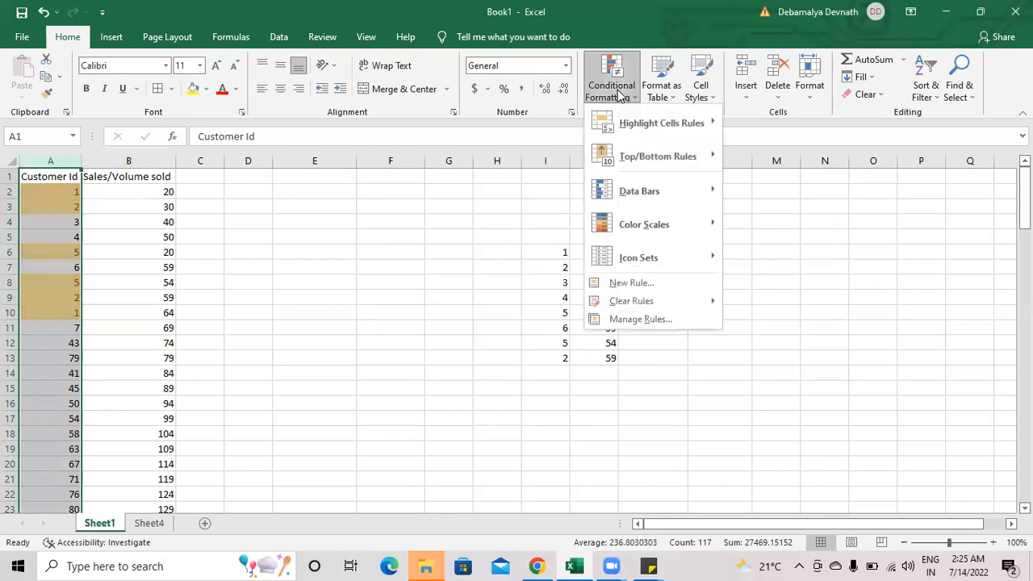
{"action": "left_click", "coordinate": [306, 274]}
{"action": "left_click", "coordinate": [50, 194]}
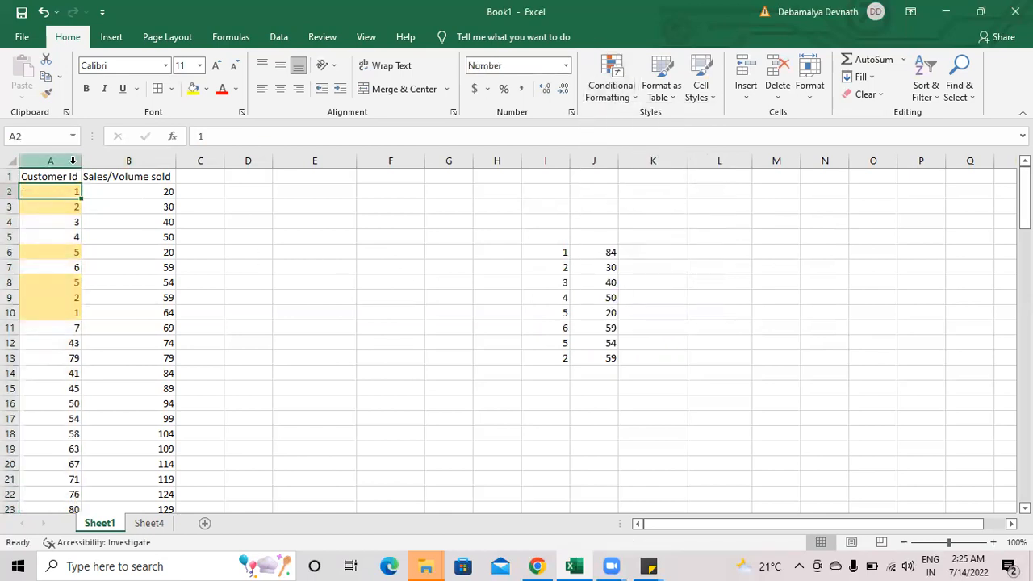
Step: Clear all conditional formatting rules from the entire Sheet1
{"action": "left_click", "coordinate": [73, 161]}
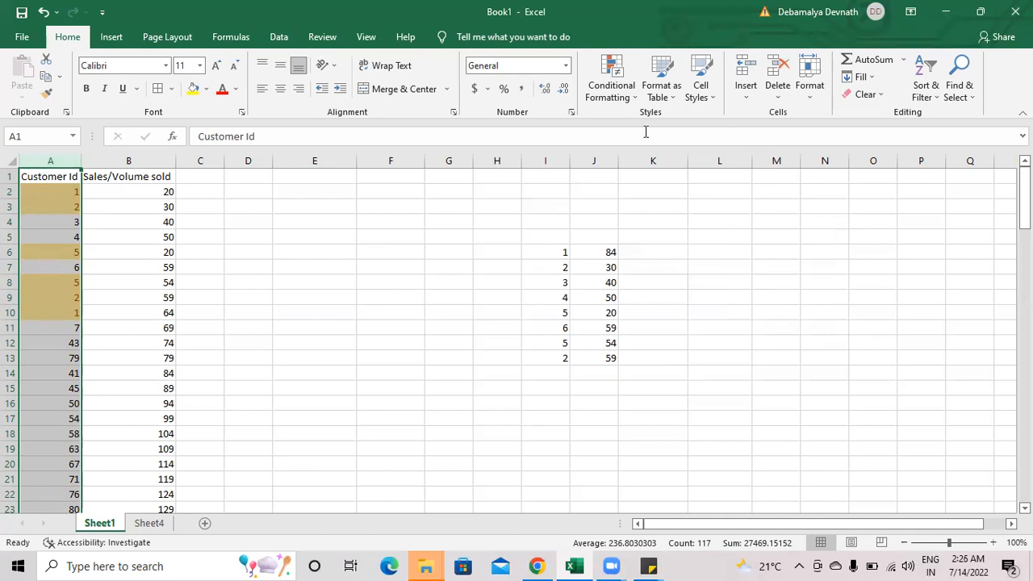
{"action": "left_click", "coordinate": [622, 96]}
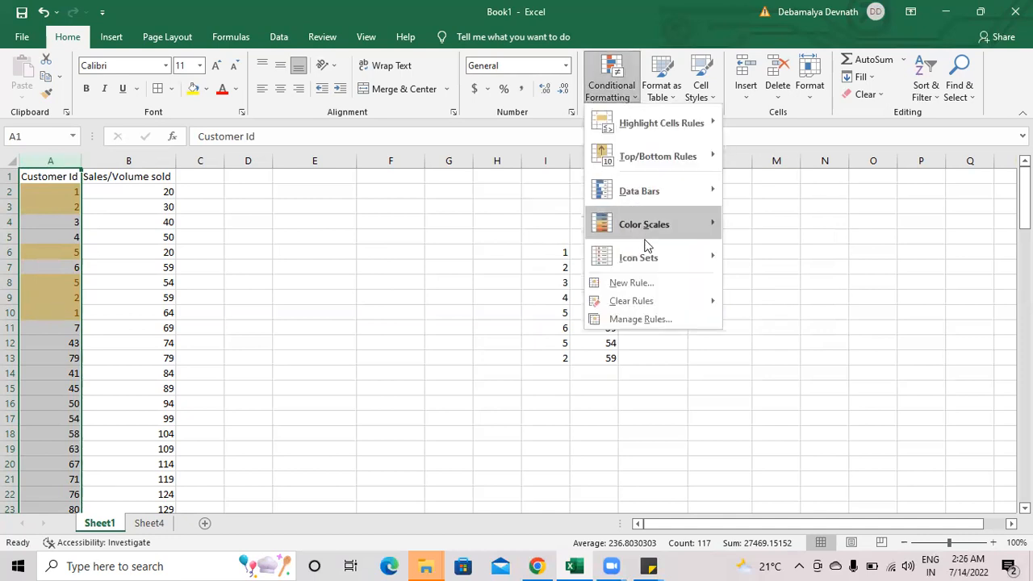
{"action": "mouse_move", "coordinate": [650, 306]}
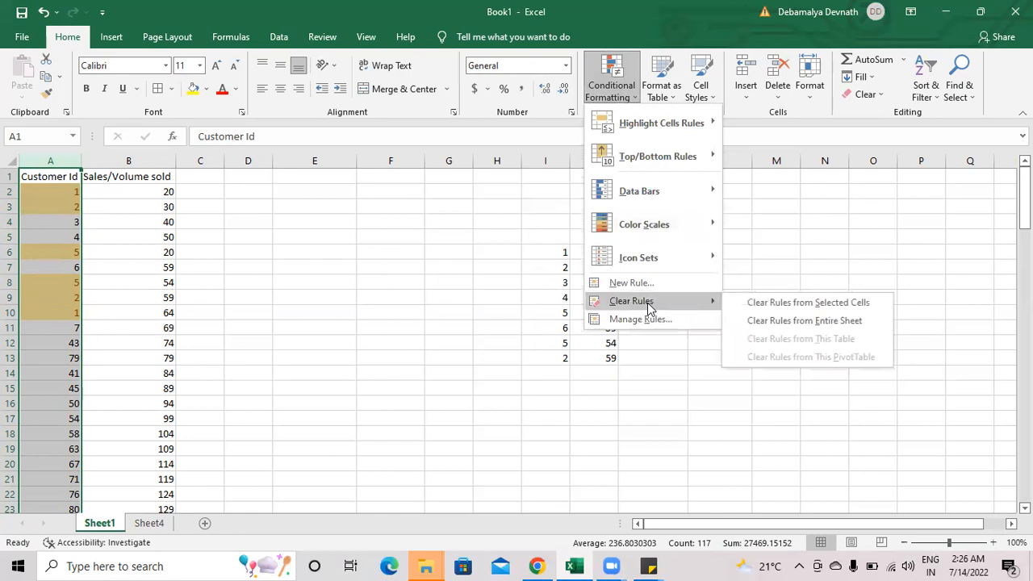
{"action": "left_click", "coordinate": [735, 319]}
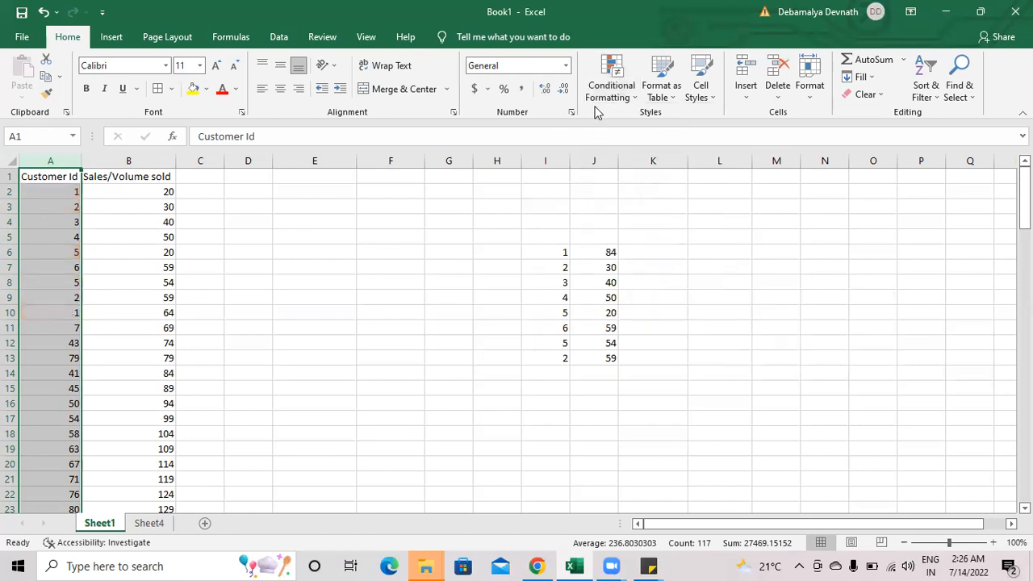
{"action": "left_click", "coordinate": [611, 87]}
{"action": "mouse_move", "coordinate": [658, 305]}
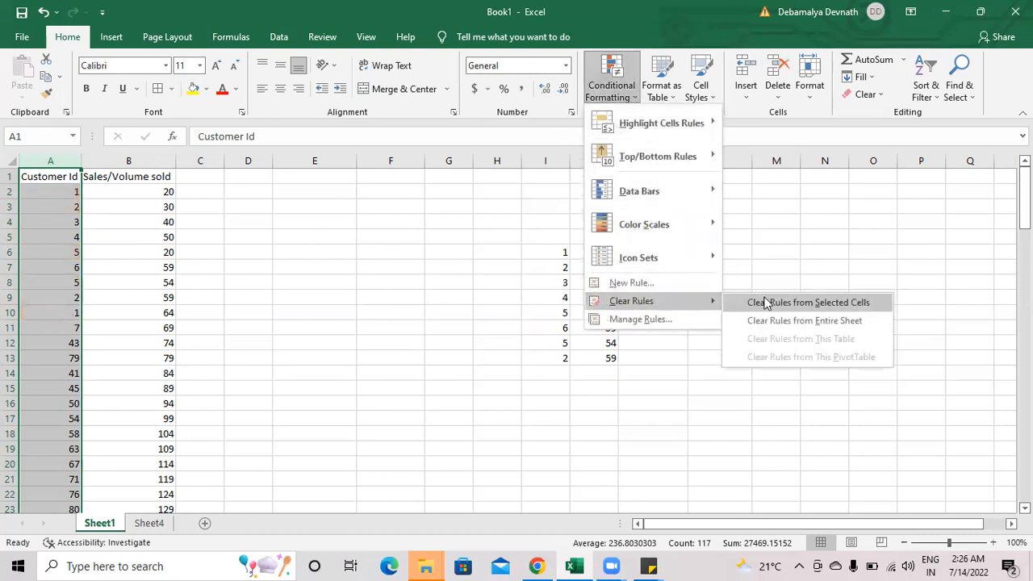
{"action": "left_click", "coordinate": [406, 259]}
Step: Delete the copied customer and sales values in I6:J13
{"action": "left_click_drag", "start_coordinate": [567, 259], "coordinate": [607, 359]}
{"action": "key", "text": "Delete"}
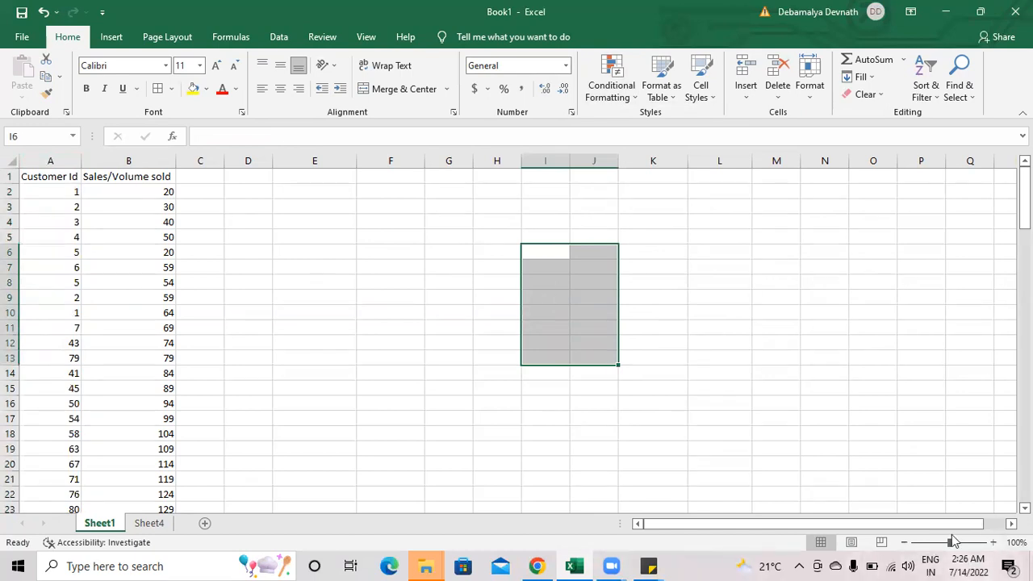
{"action": "left_click", "coordinate": [353, 255]}
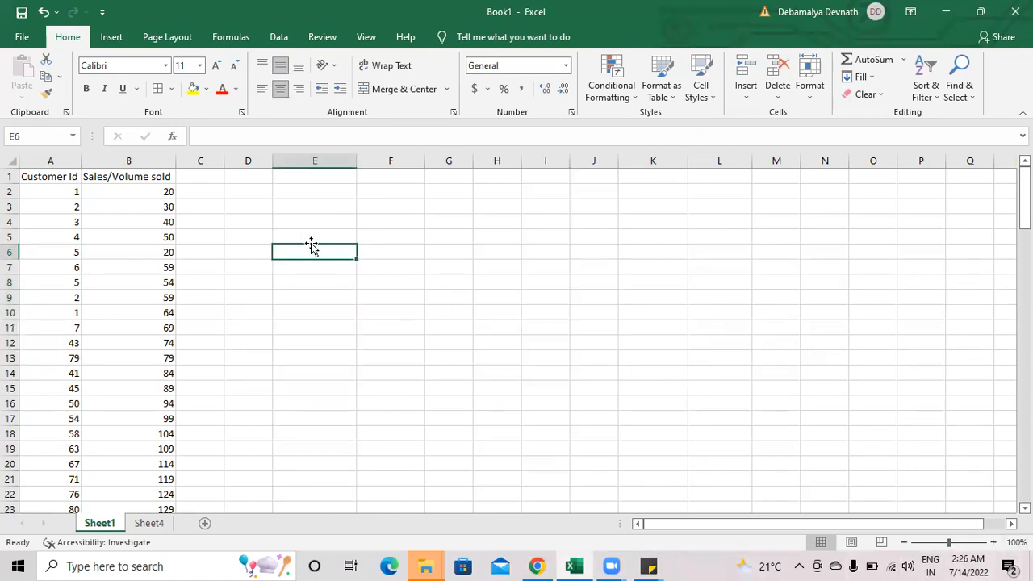
Step: Check customer 1's entries in rows 2 and 10, and enter 84 in E7 and 20 in F7
{"action": "left_click_drag", "start_coordinate": [75, 190], "coordinate": [158, 193]}
{"action": "left_click_drag", "start_coordinate": [69, 312], "coordinate": [131, 299]}
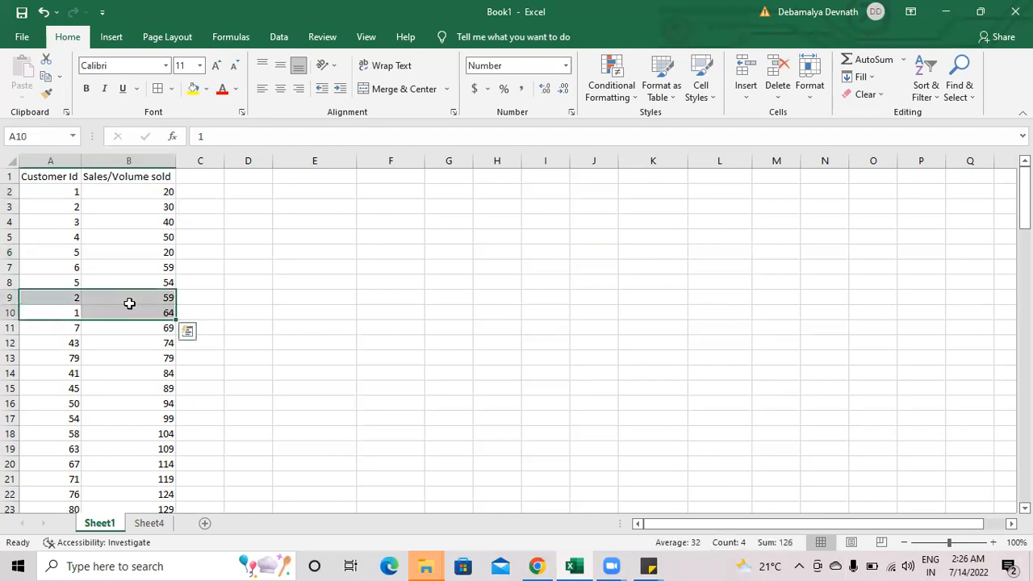
{"action": "left_click", "coordinate": [334, 264]}
{"action": "type", "text": "84"}
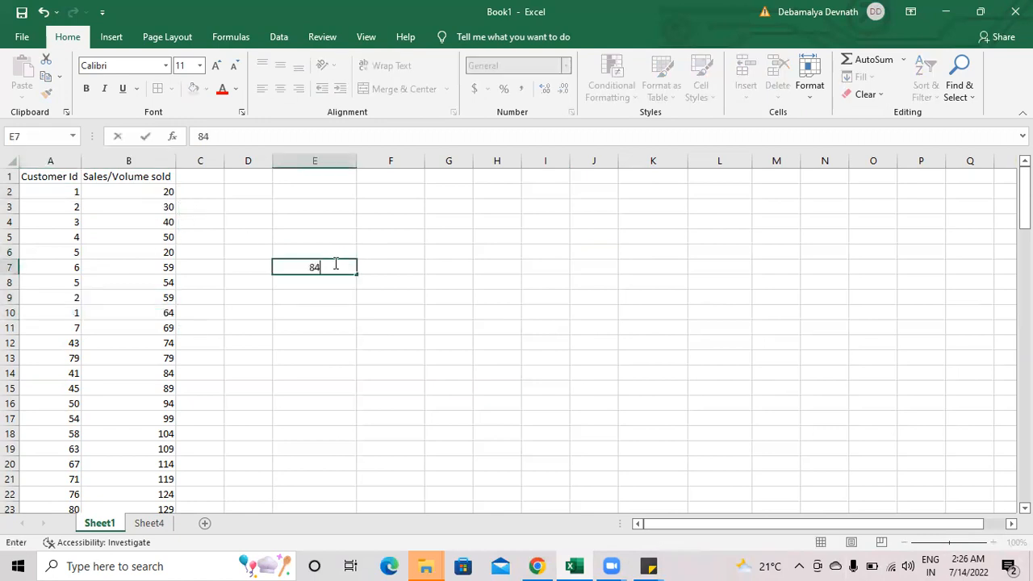
{"action": "left_click", "coordinate": [388, 266]}
{"action": "type", "text": "20"}
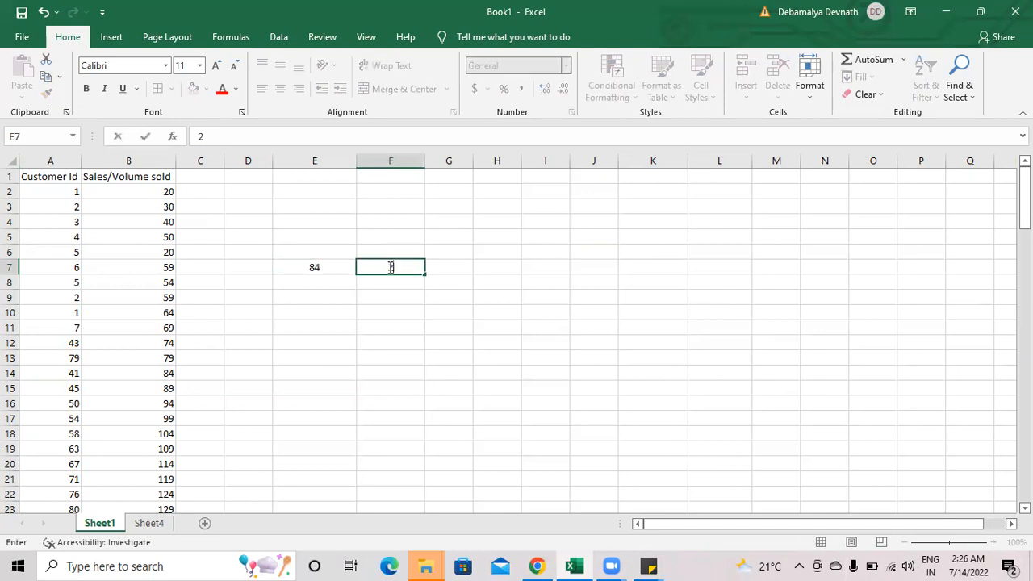
Step: Enter the formula =E7-F7 in cell F9 to subtract customer 1's first sales volume from the combined volume
{"action": "left_click", "coordinate": [394, 292]}
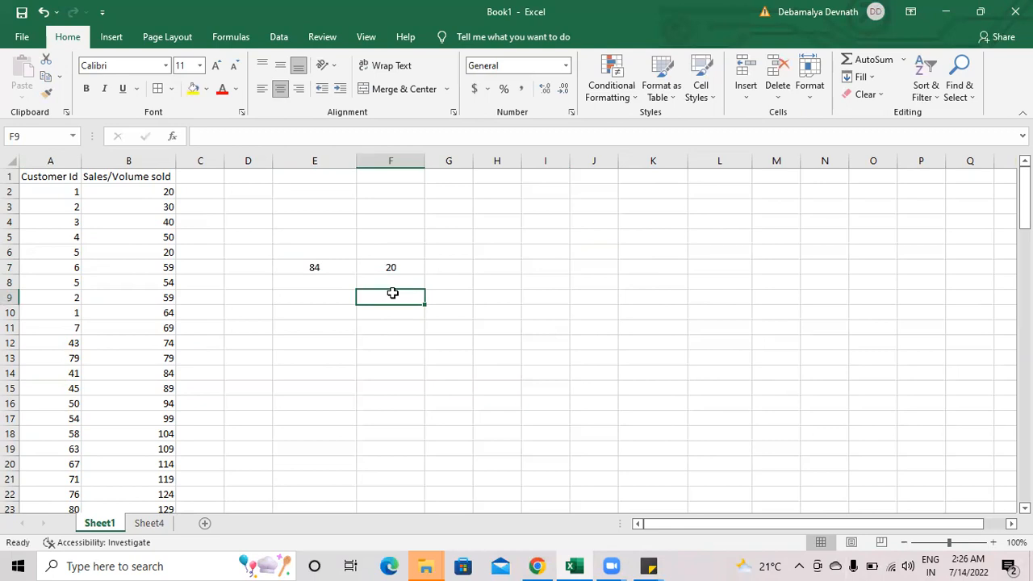
{"action": "type", "text": "="}
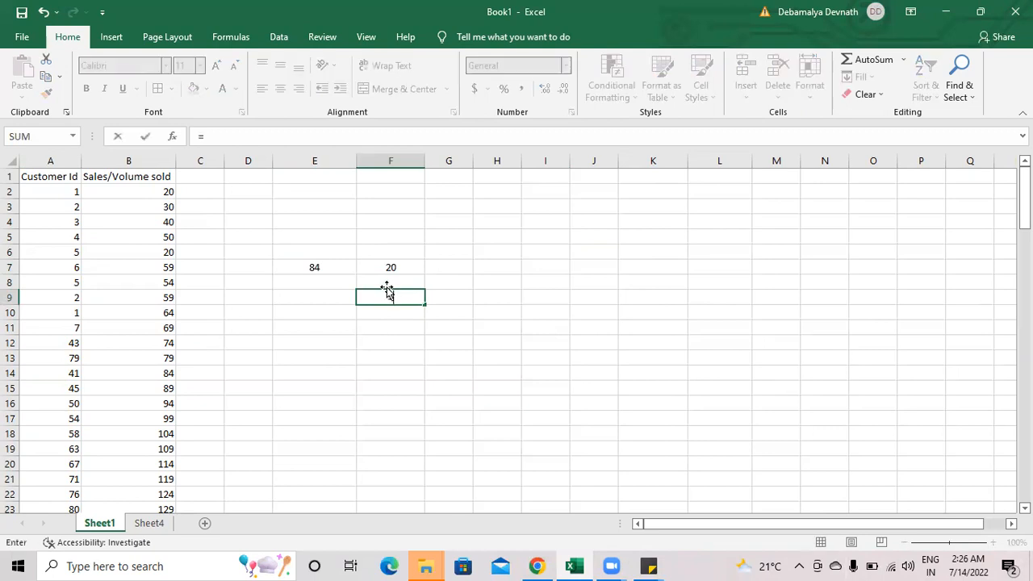
{"action": "left_click", "coordinate": [325, 266]}
{"action": "type", "text": "-"}
{"action": "left_click", "coordinate": [392, 269]}
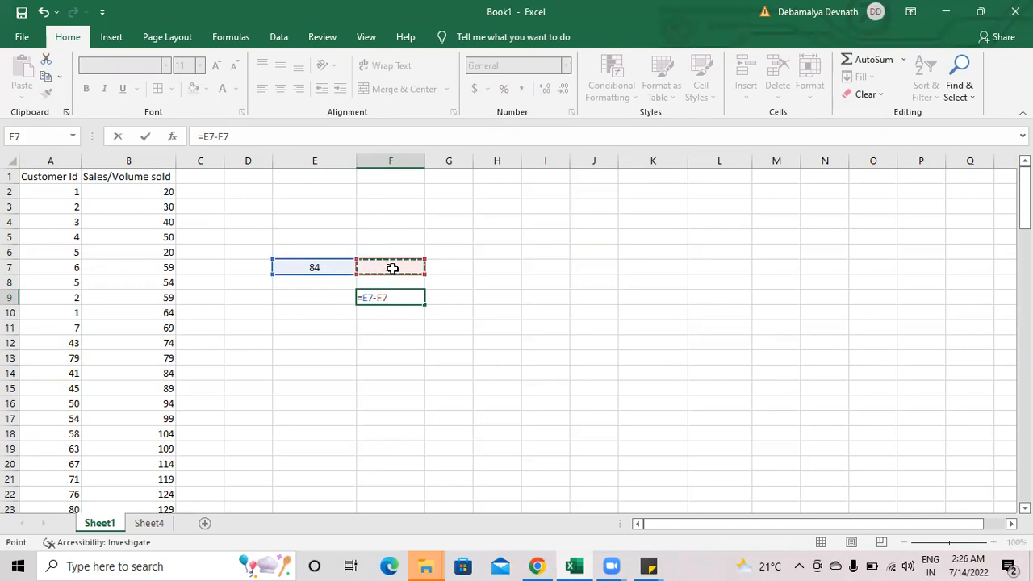
{"action": "key", "text": "Return"}
{"action": "left_click", "coordinate": [393, 297]}
{"action": "left_click_drag", "start_coordinate": [392, 298], "coordinate": [392, 300]}
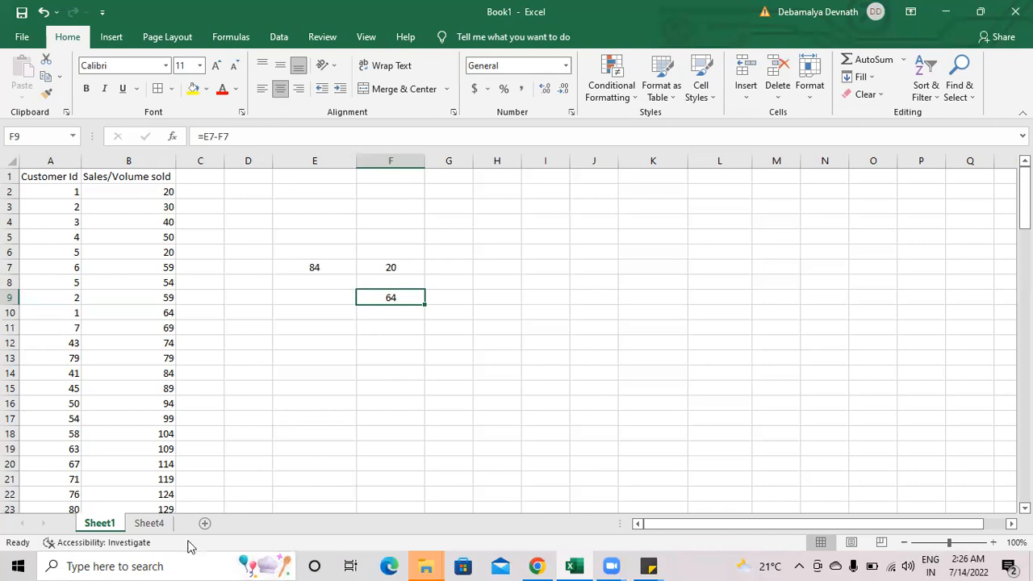
Step: Switch to Sheet4 and select the headers and first two customer records in A1:F3
{"action": "left_click", "coordinate": [152, 523]}
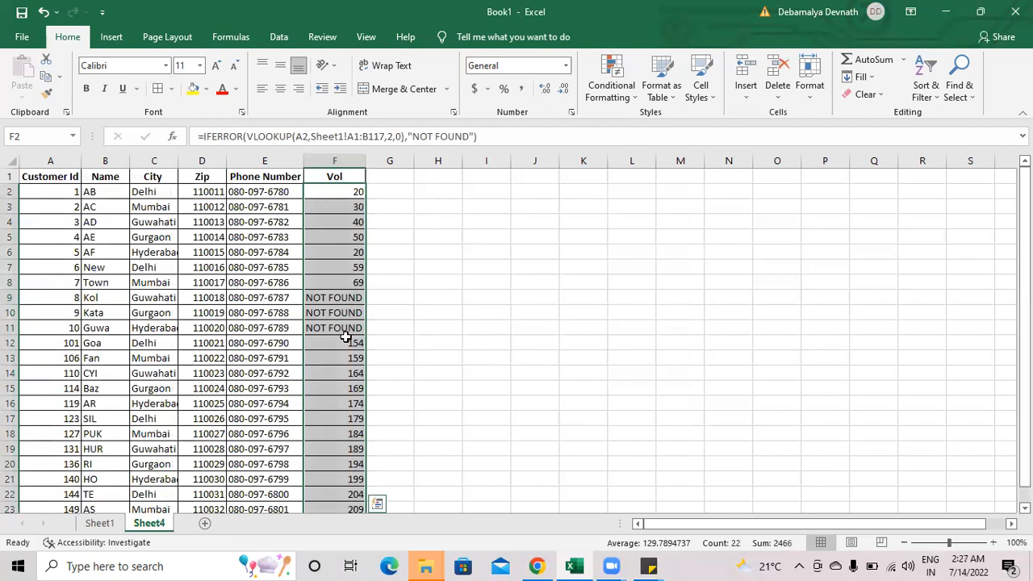
{"action": "left_click_drag", "start_coordinate": [41, 174], "coordinate": [317, 202]}
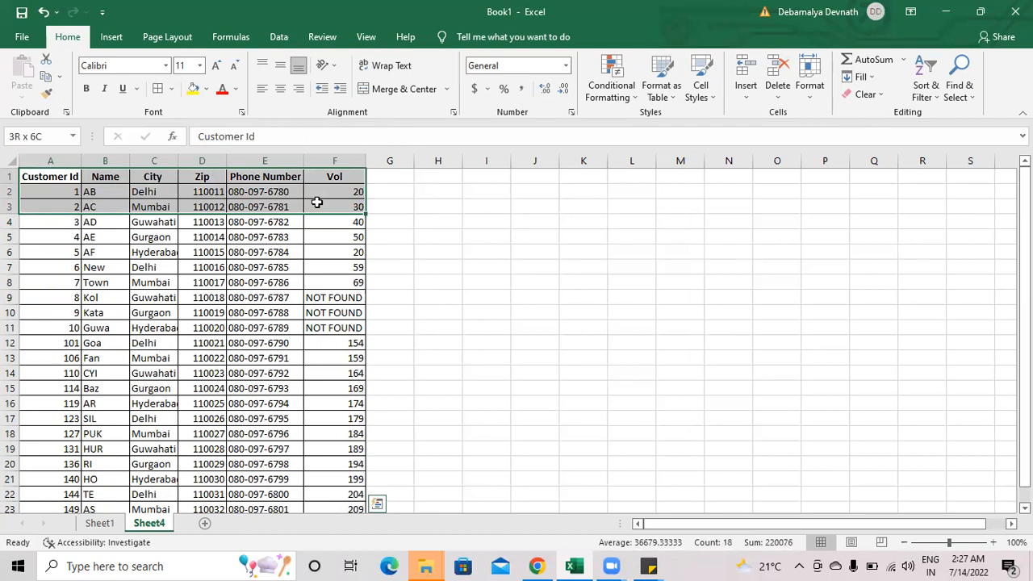
{"action": "left_click_drag", "start_coordinate": [317, 202], "coordinate": [316, 202]}
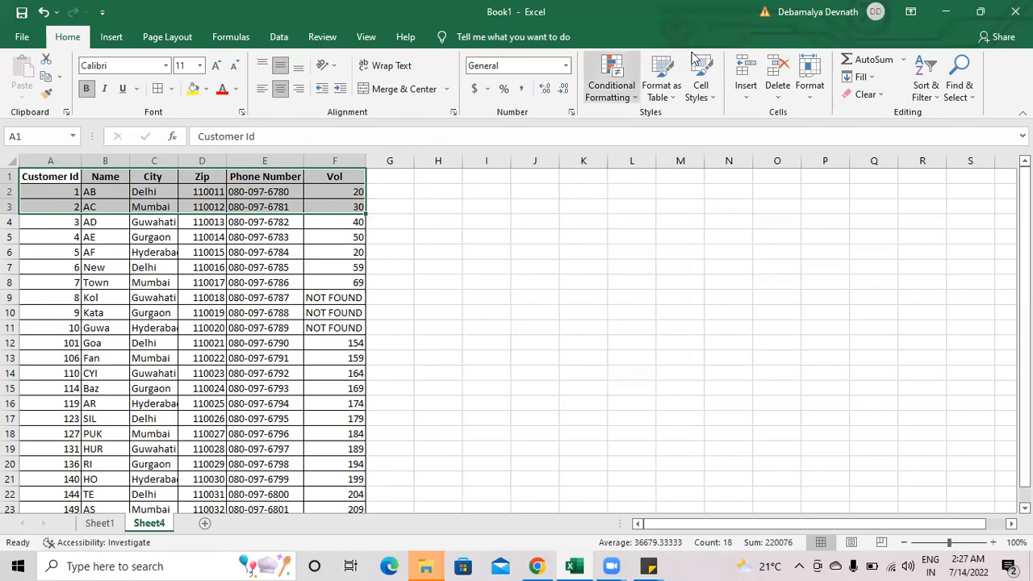